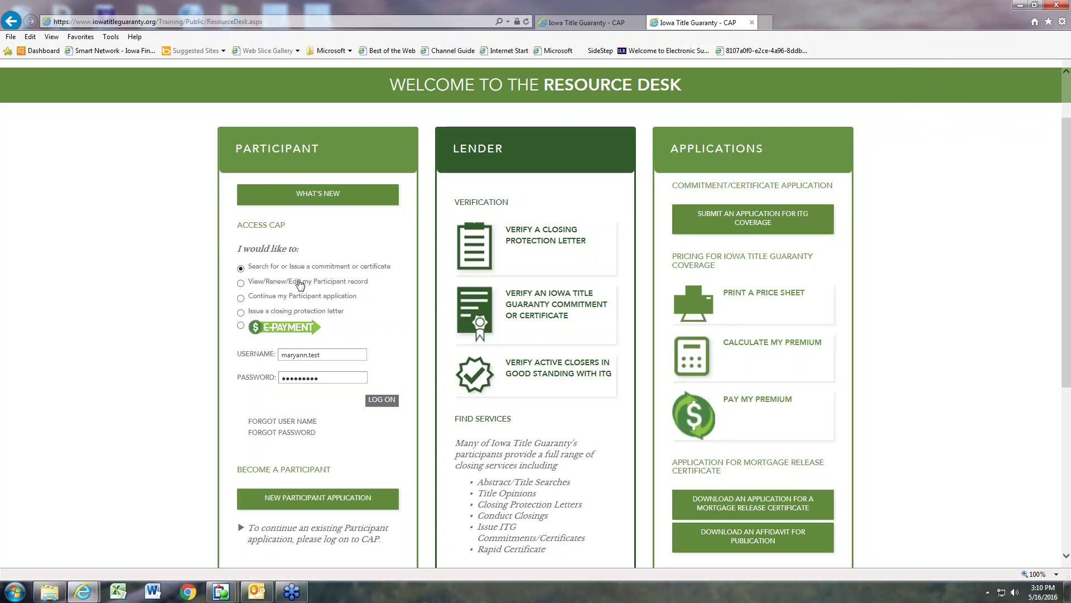
Step: Log on to CAP and search the Transaction Listing for file 2016BuyerJonah
left_click(383, 404)
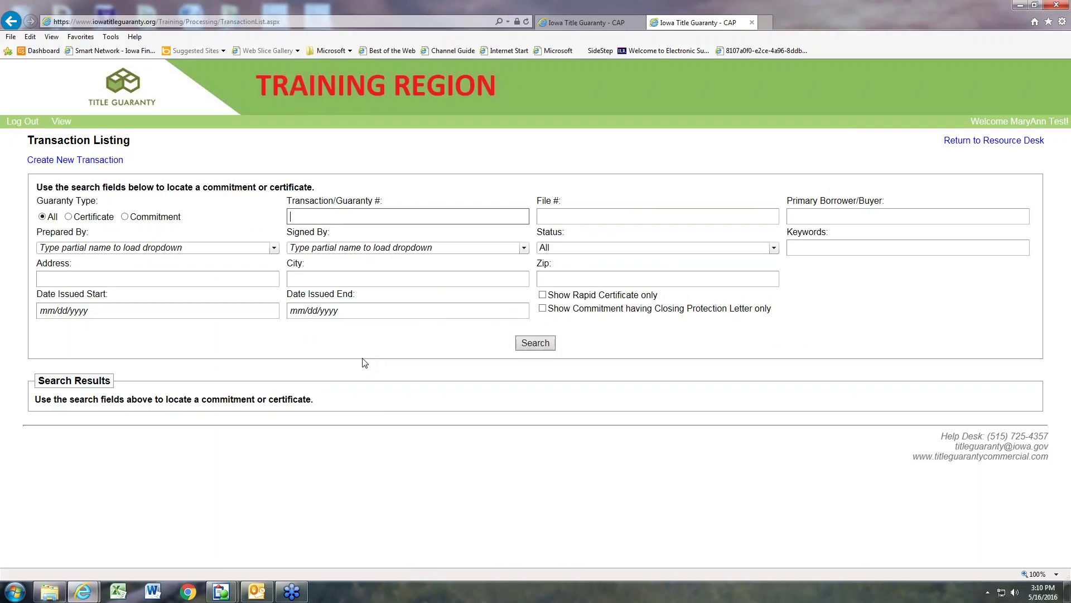
left_click(579, 217)
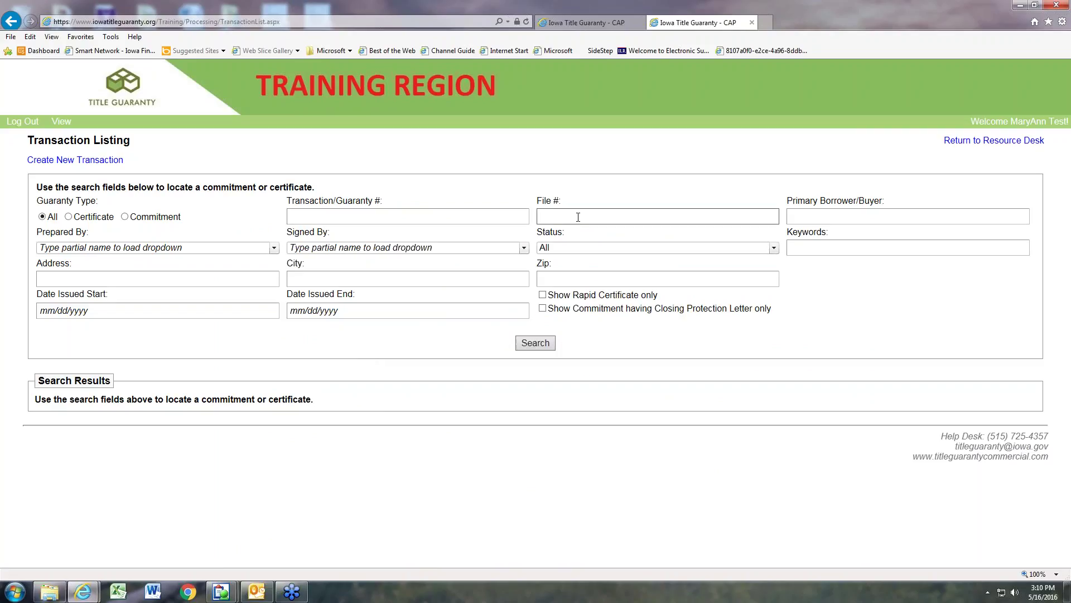
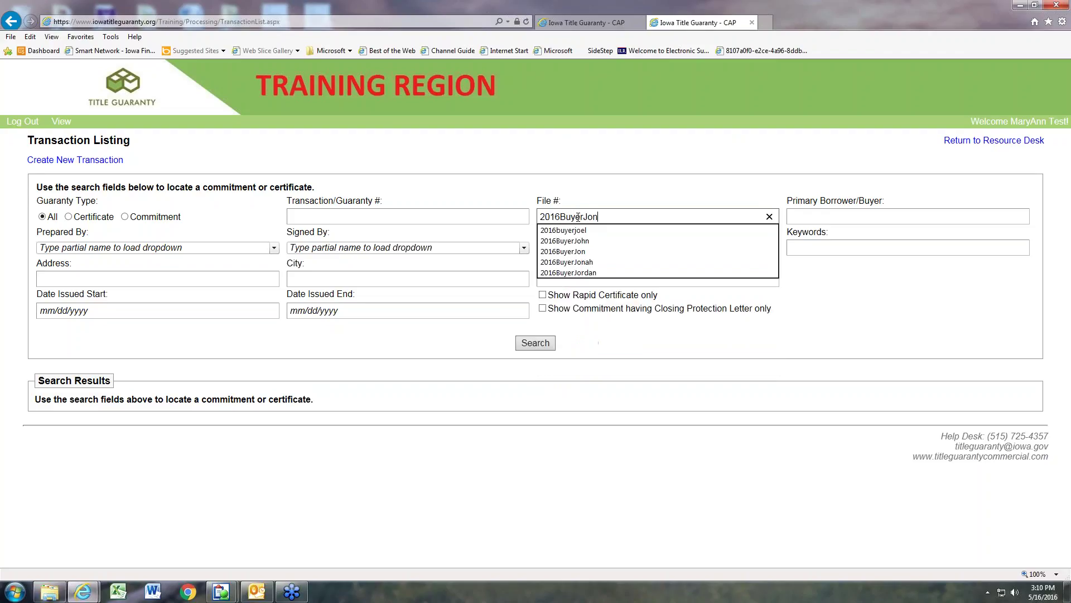
left_click(527, 343)
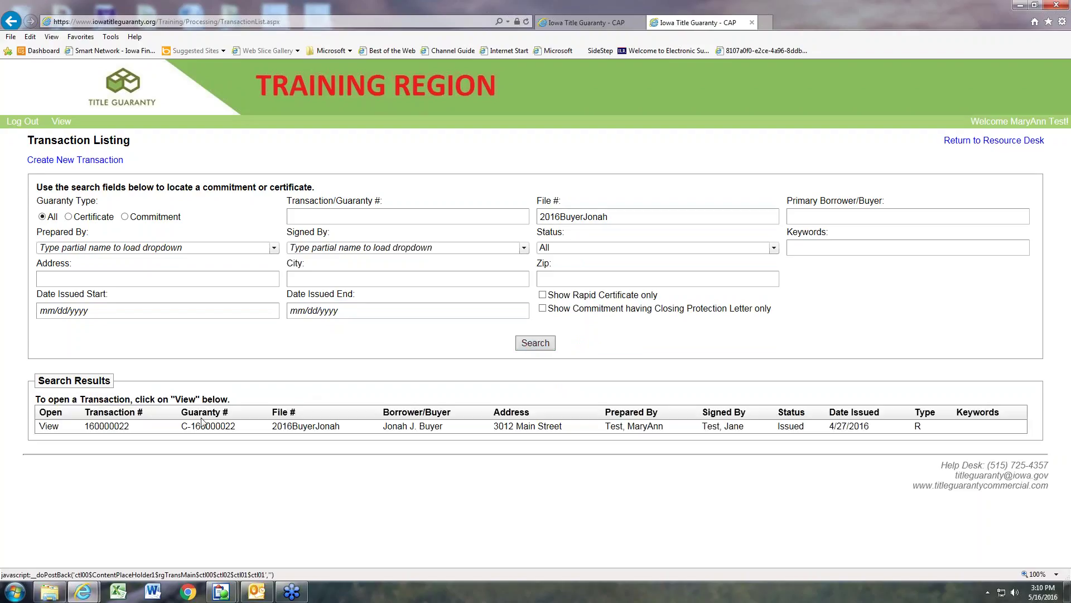
left_click(49, 426)
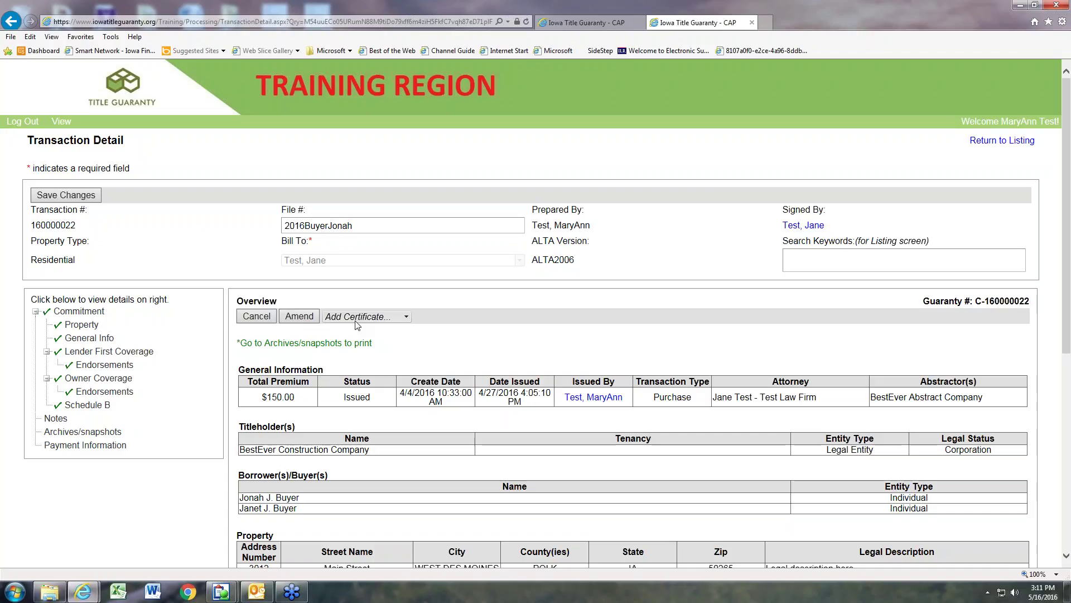
left_click(407, 317)
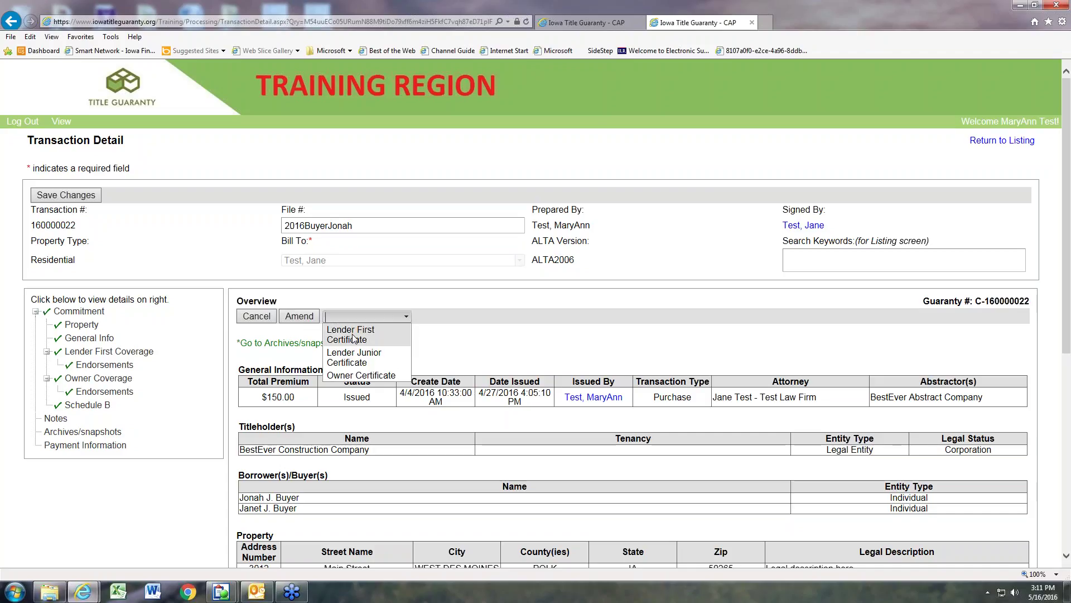
left_click(352, 338)
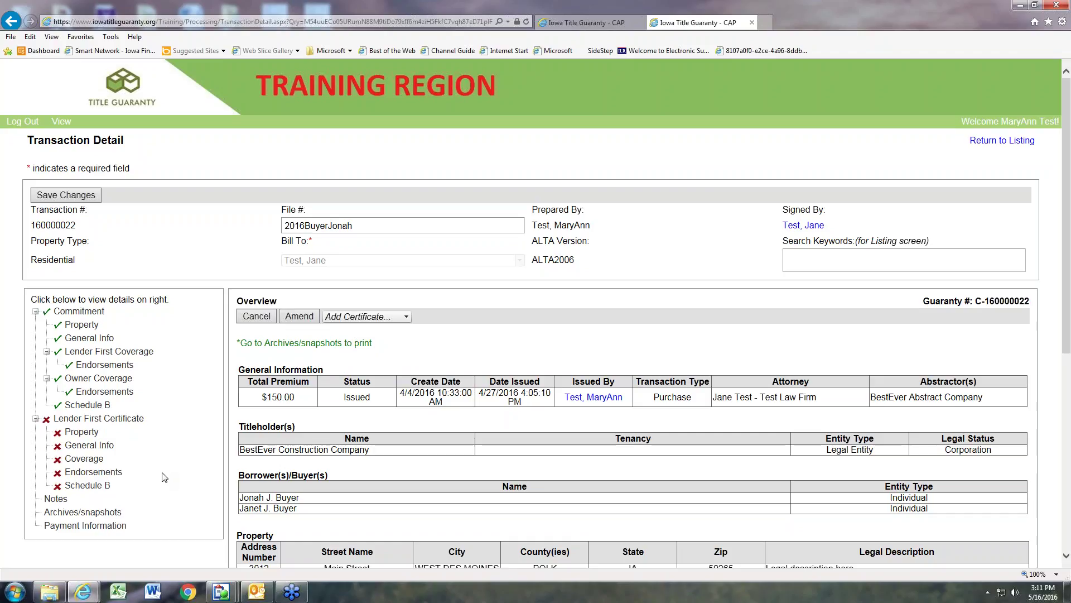
Step: Save the Lender First Certificate's Property details so the section is complete
left_click(90, 432)
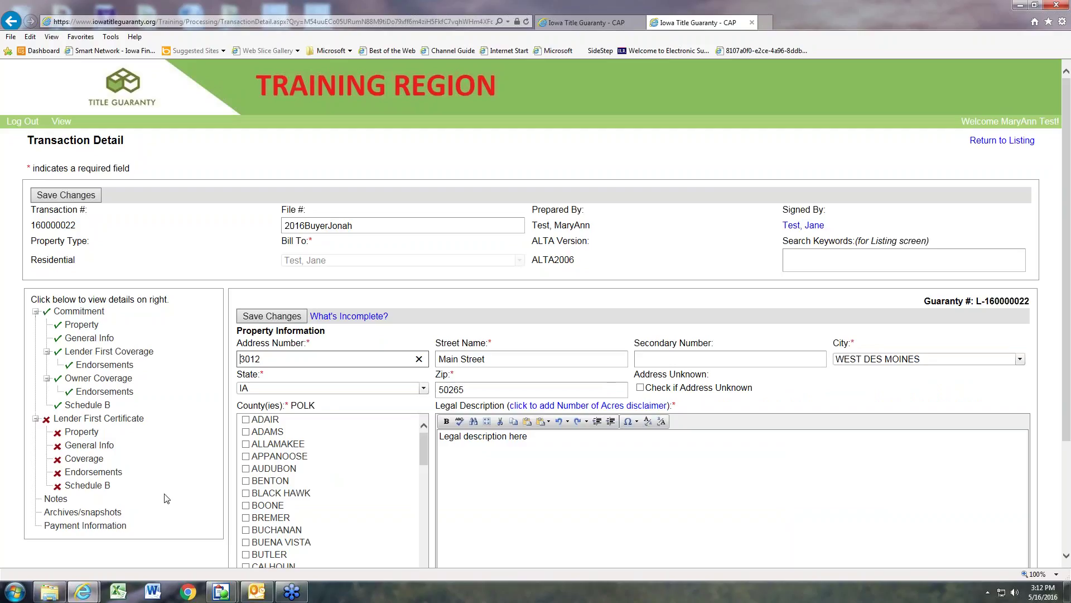
scroll(168, 498, "down", 1)
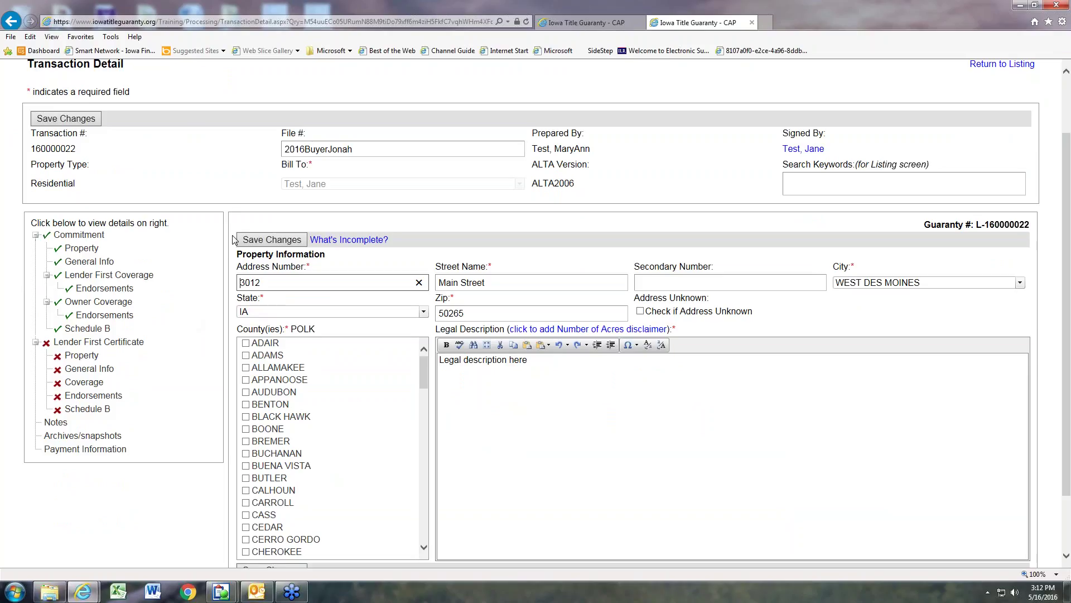
left_click(264, 243)
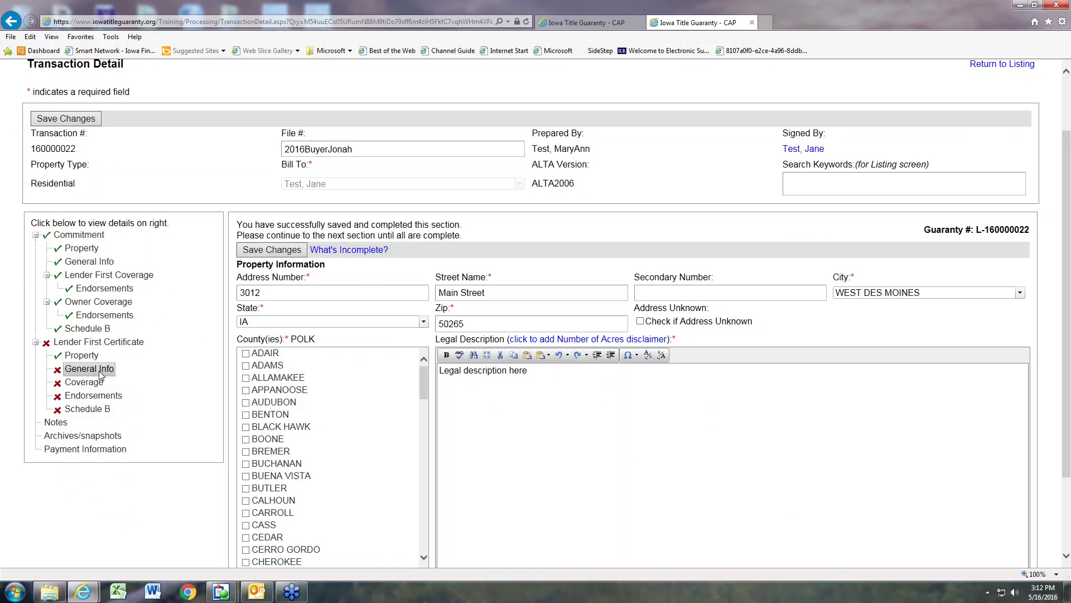
Step: Show the certificate's General Info form, keeping Purchase as the transaction type
left_click(89, 368)
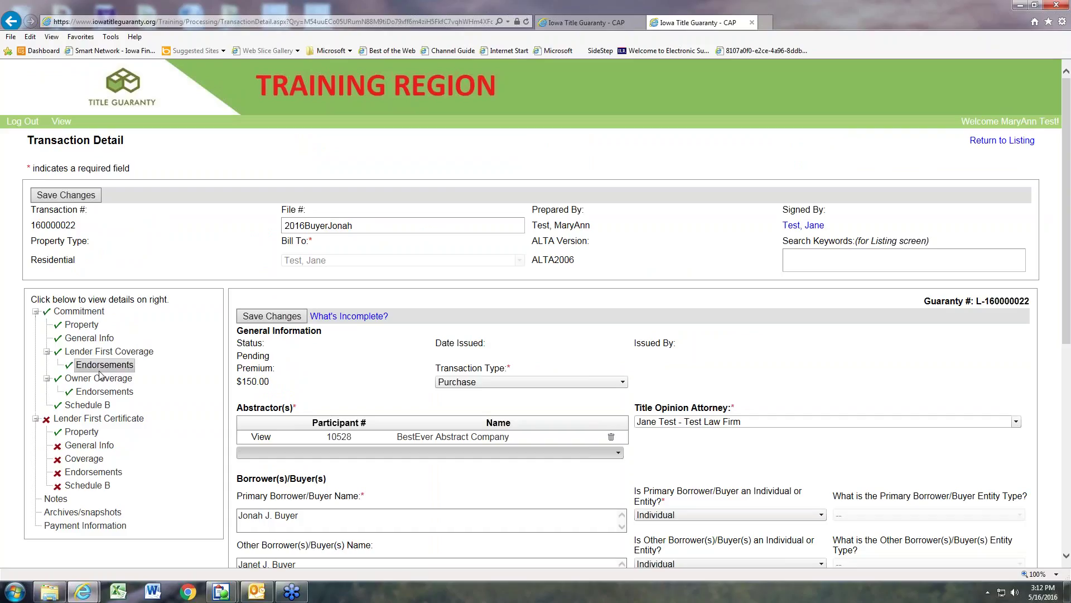
scroll(176, 385, "down", 2)
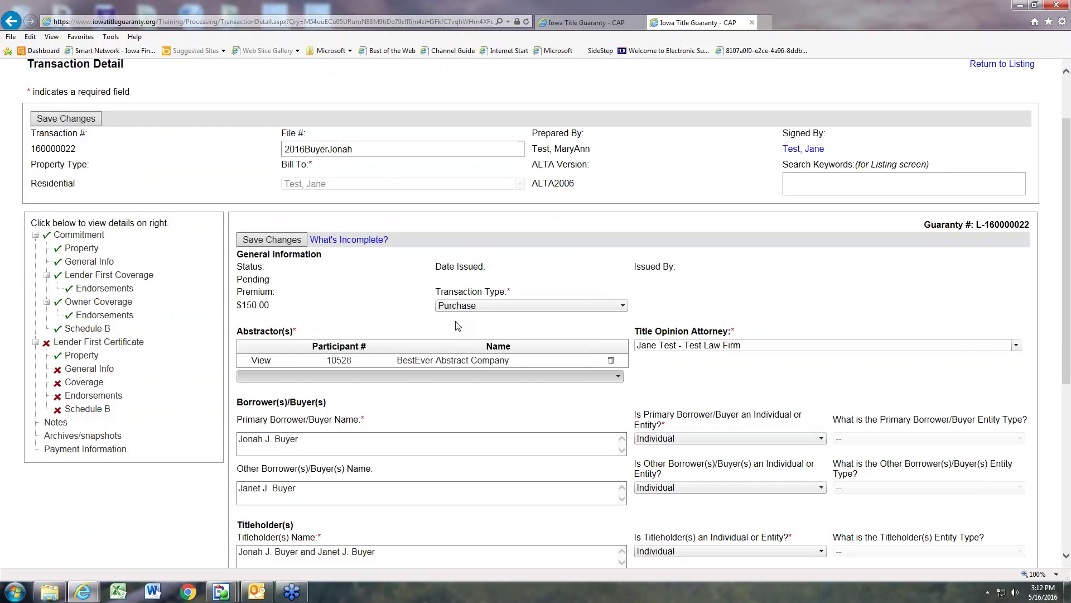
left_click(620, 307)
left_click(623, 306)
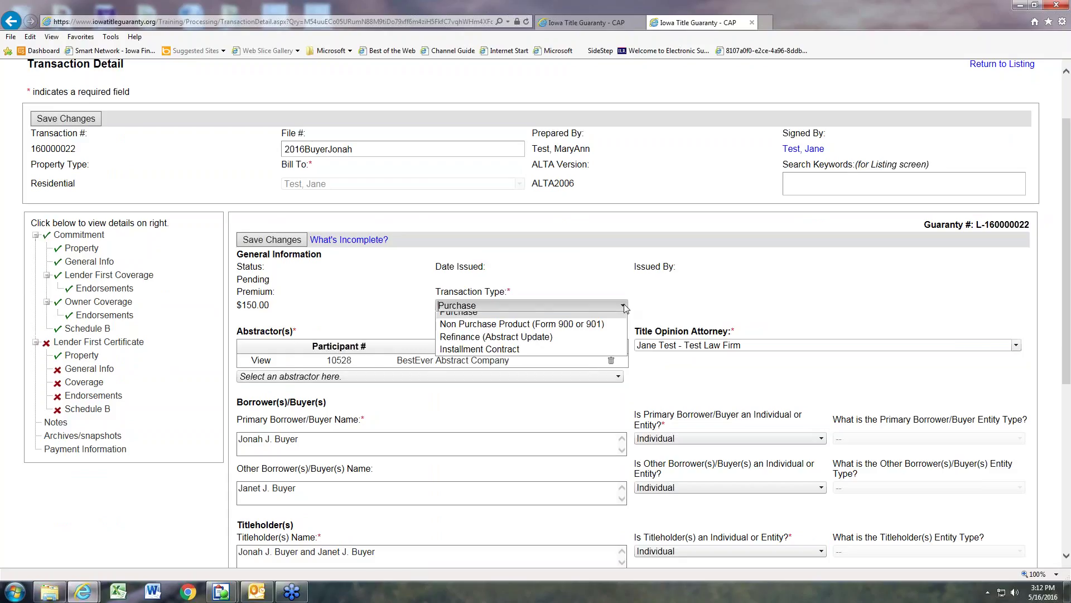
left_click(656, 309)
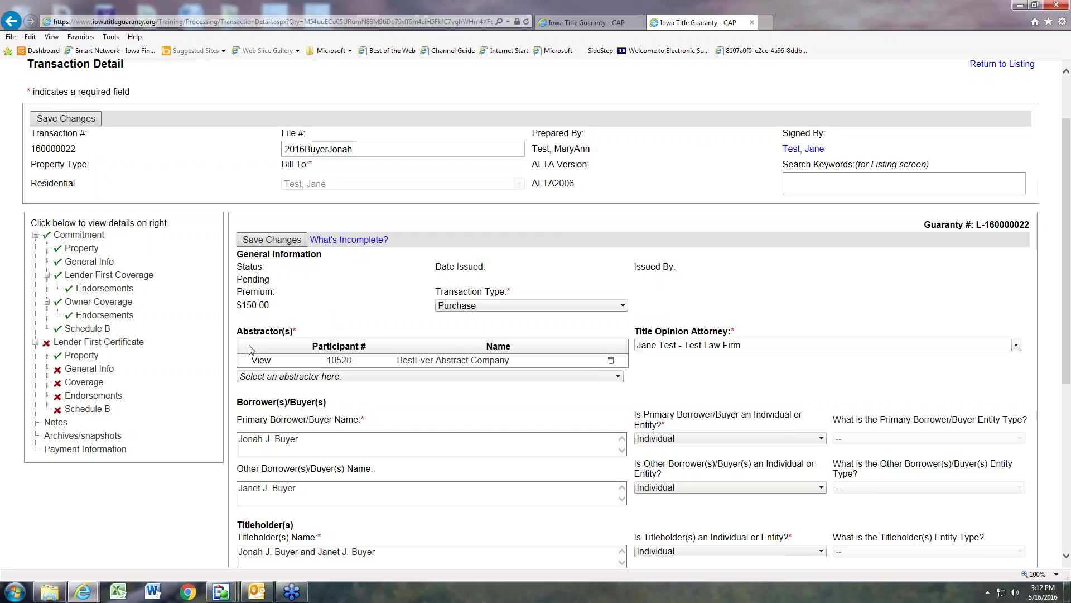
scroll(198, 391, "down", 3)
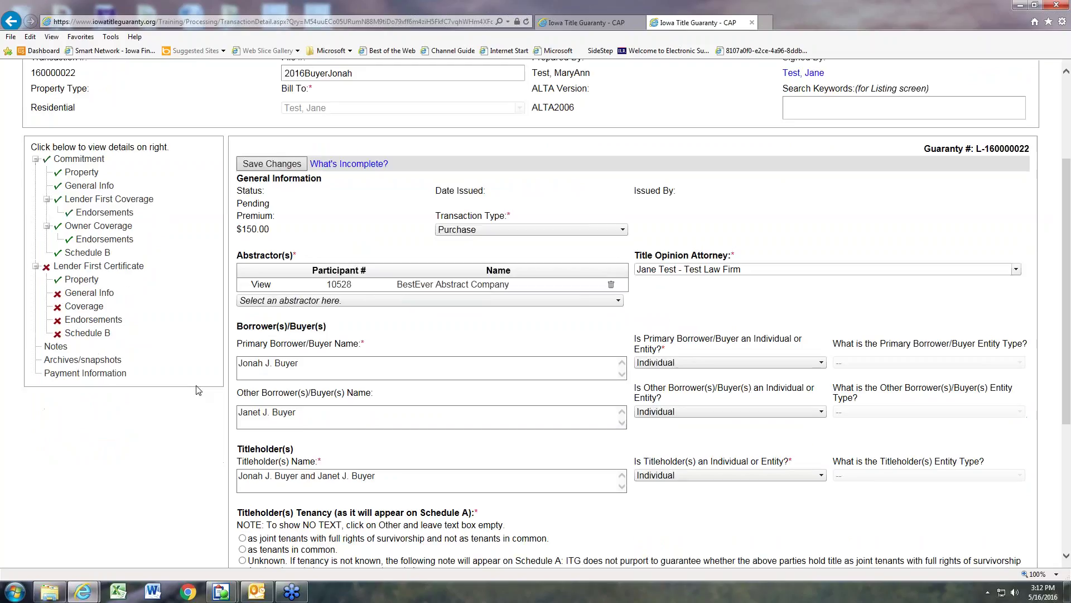
scroll(198, 390, "down", 3)
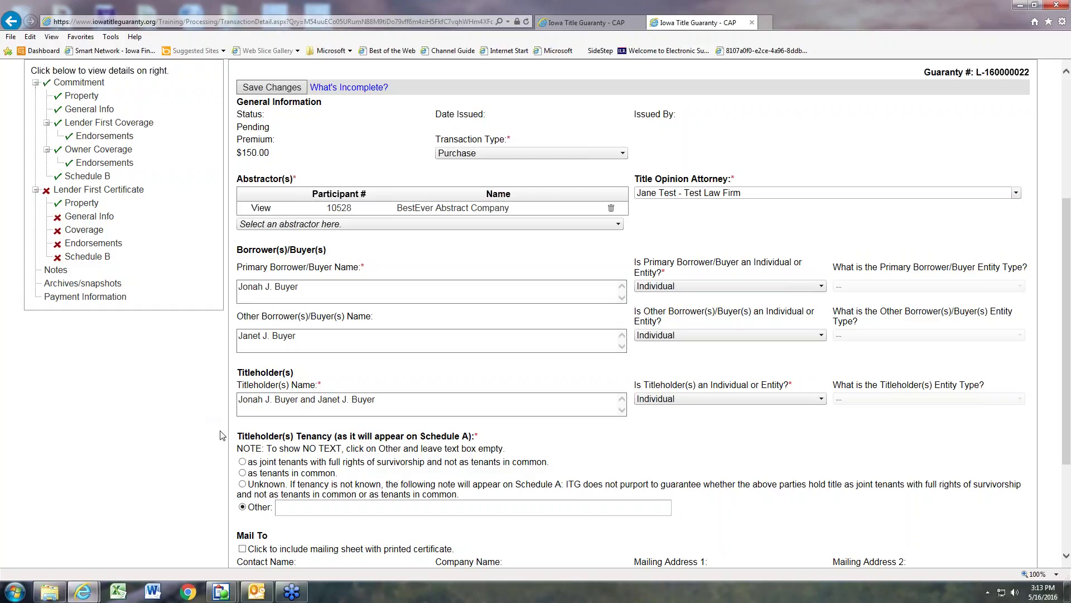
scroll(222, 434, "down", 1)
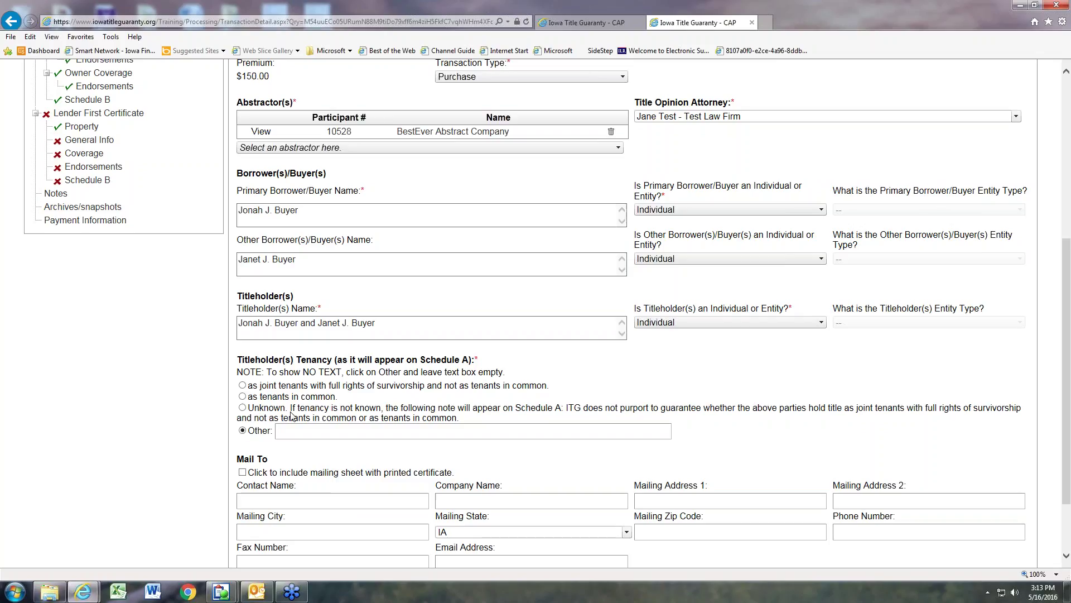
left_click_drag(567, 411, 569, 422)
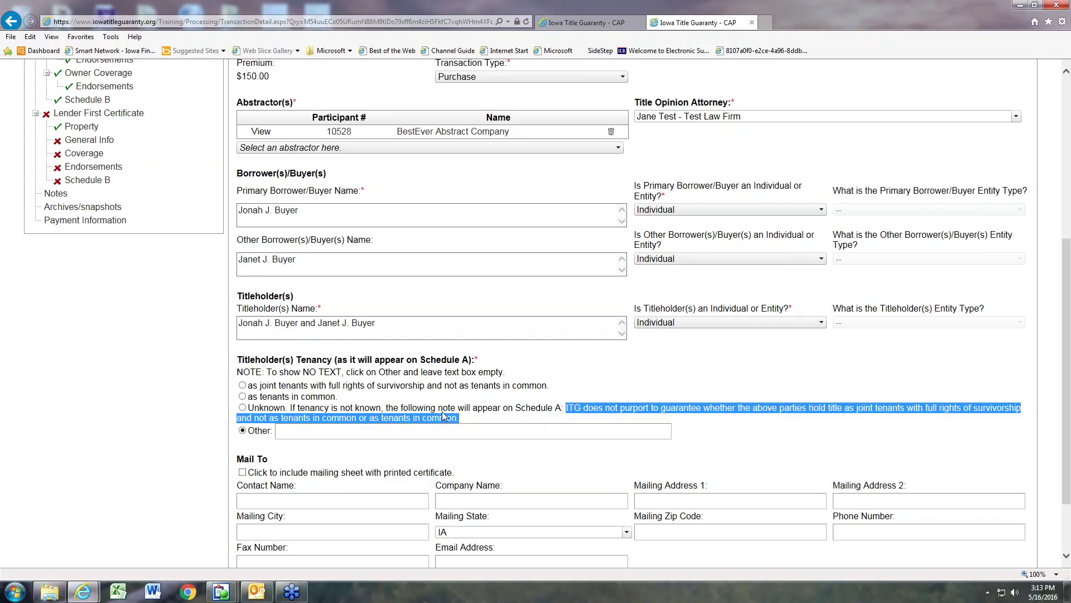
left_click(193, 400)
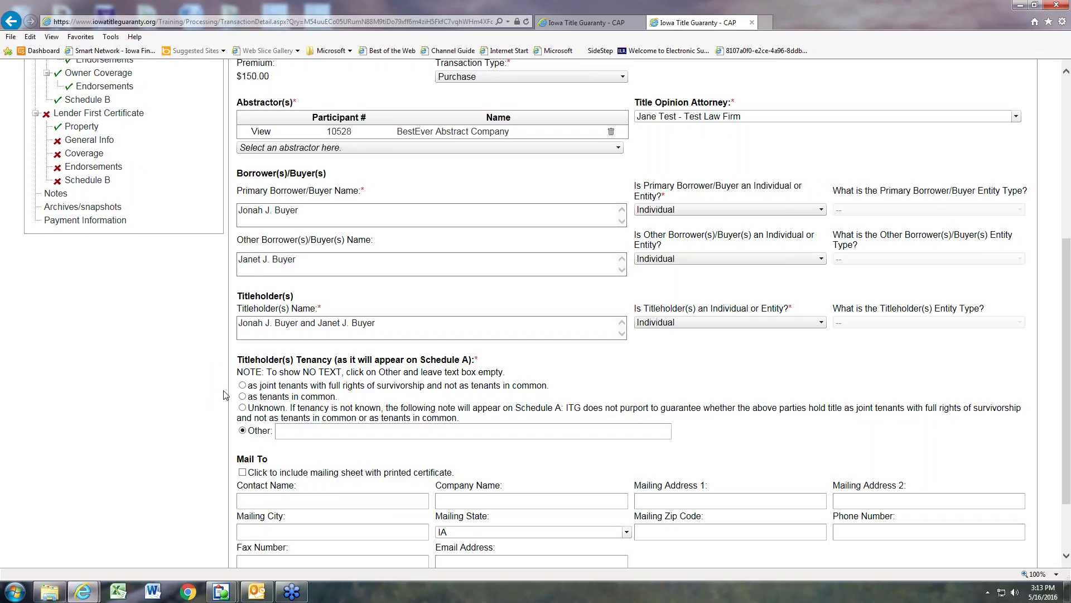
Step: Set tenancy to joint tenants with full rights of survivorship and save General Info
left_click(242, 386)
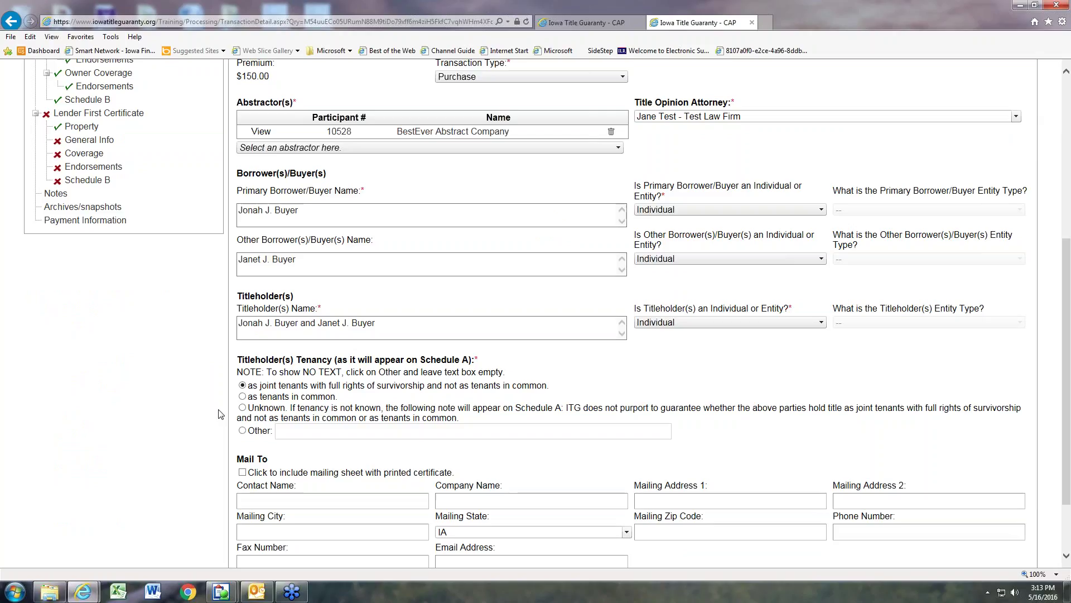
scroll(219, 414, "down", 3)
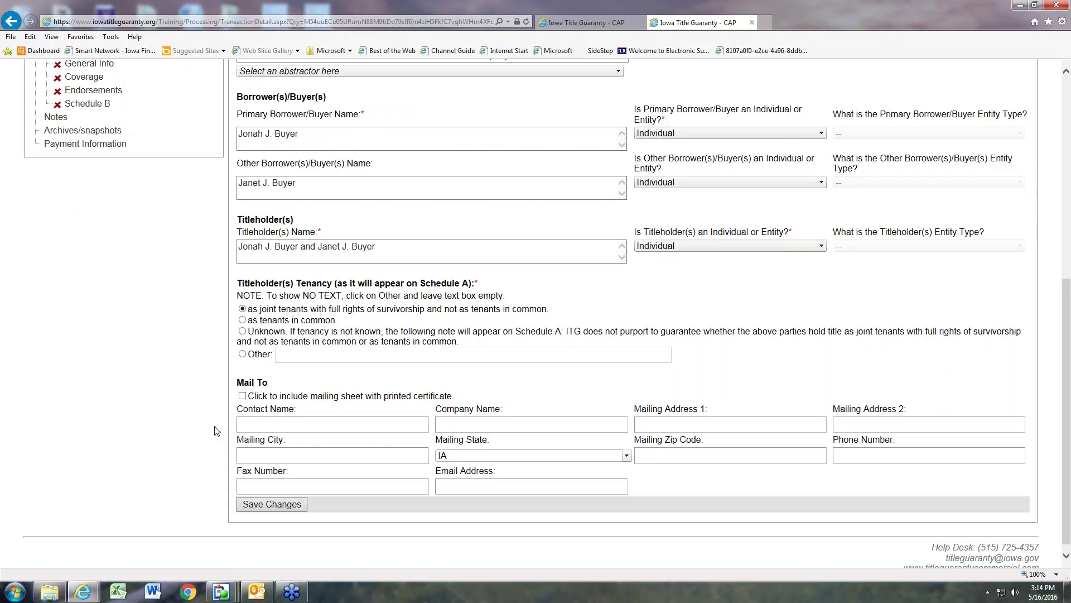
left_click(266, 507)
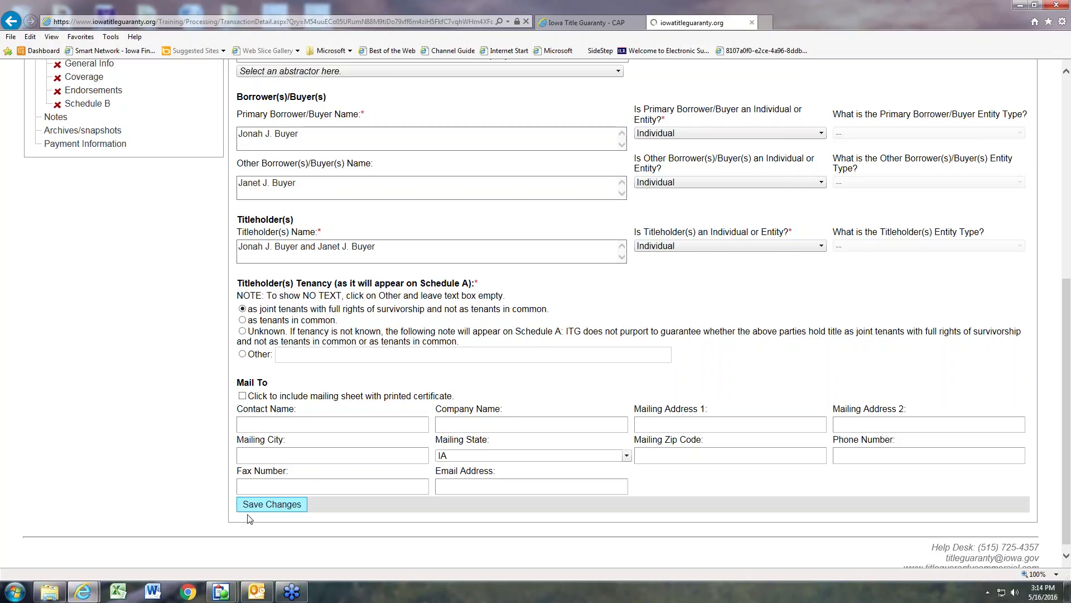
scroll(188, 514, "up", 5)
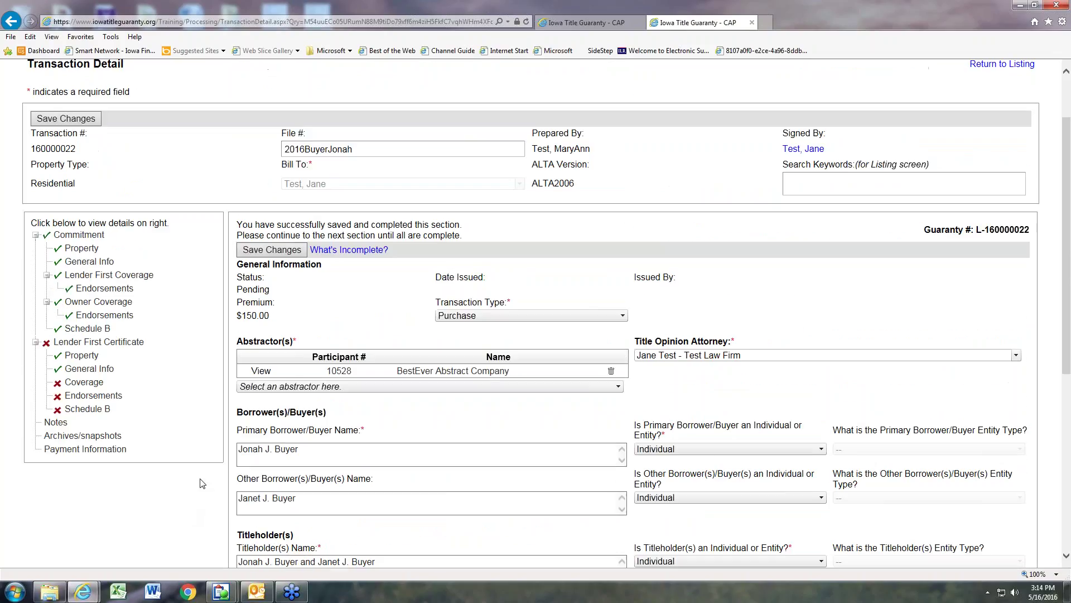
Step: In Coverage, make MERS - FLINT the guaranteed lender and mark it as nominee
left_click(85, 384)
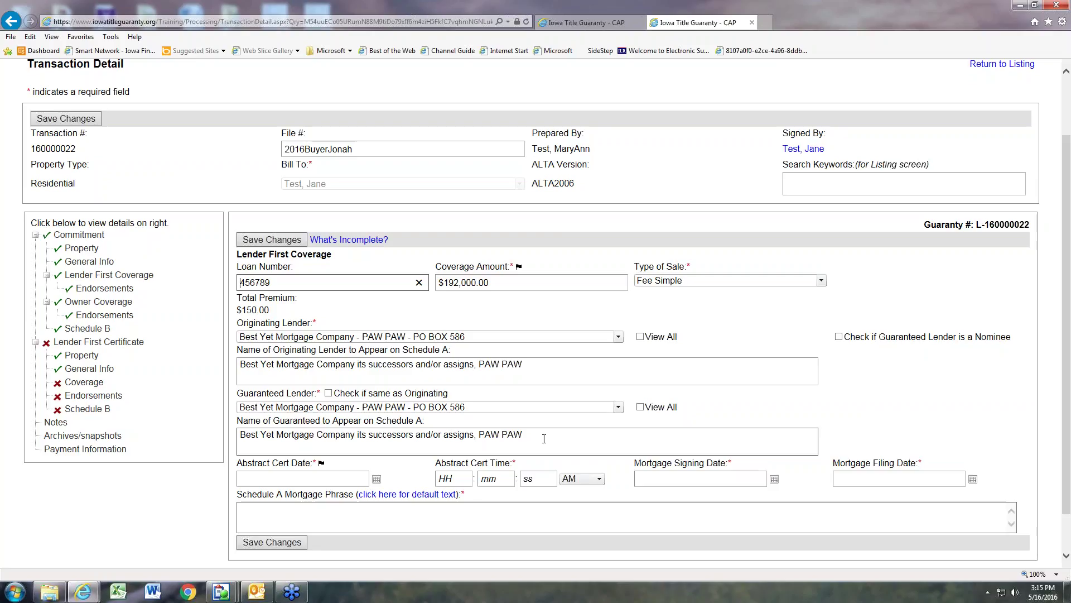
left_click(544, 435)
type("IA")
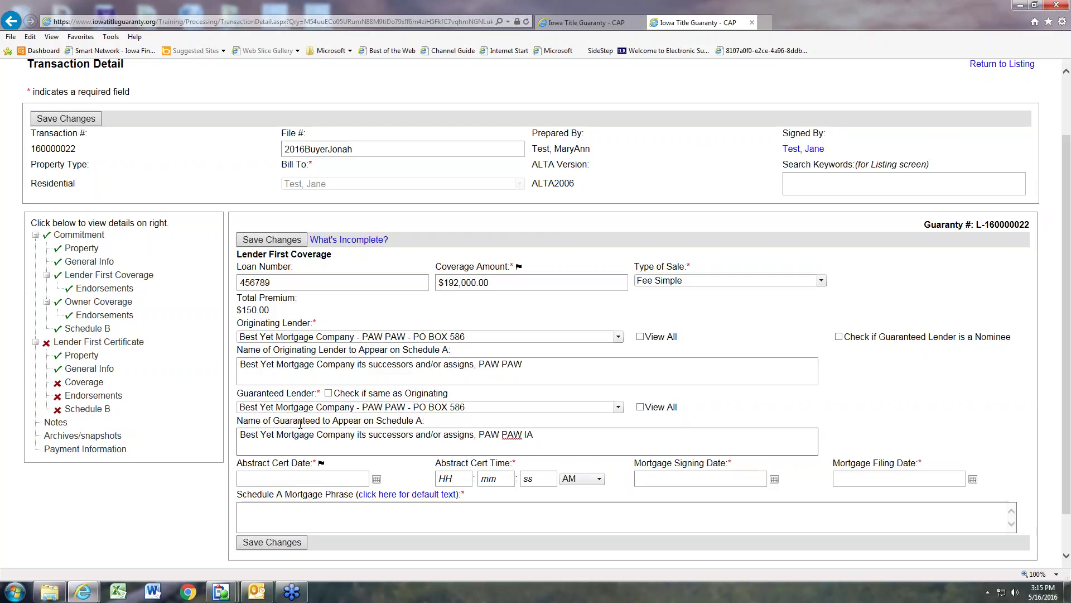
left_click(618, 406)
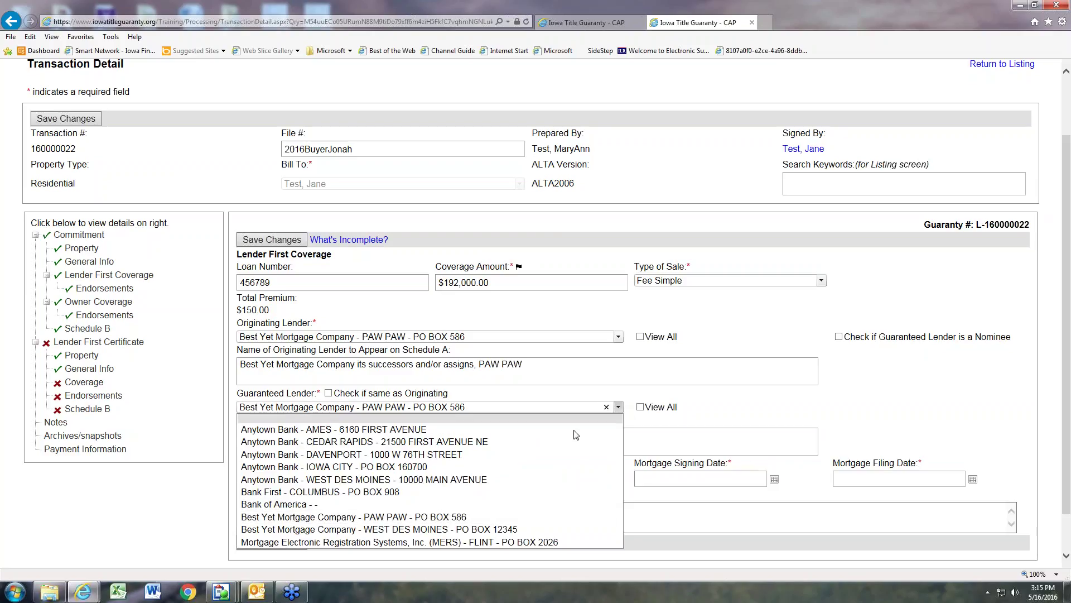
left_click(428, 542)
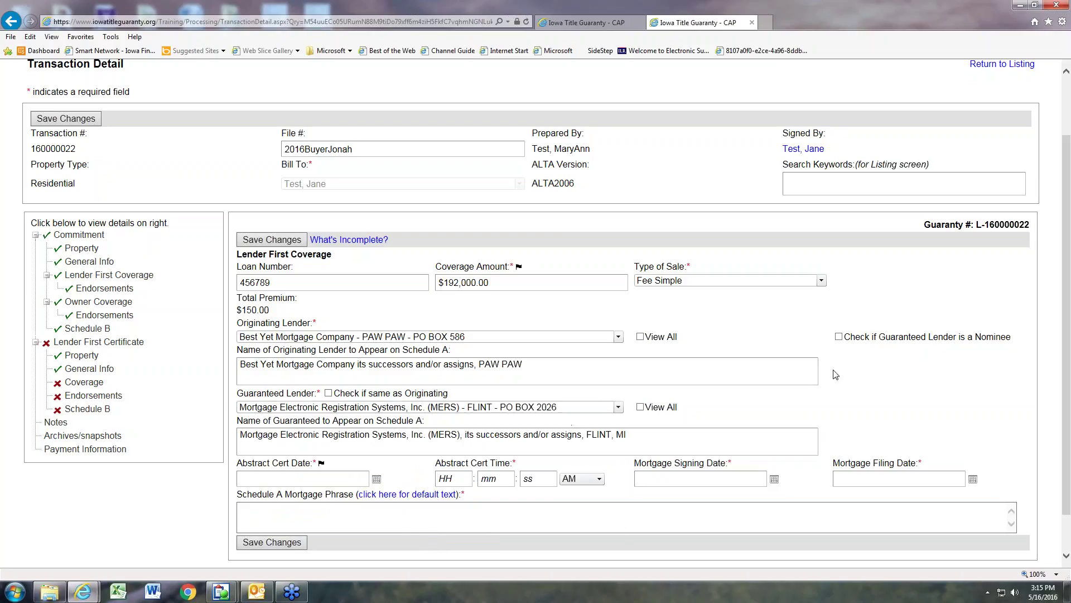
left_click(839, 338)
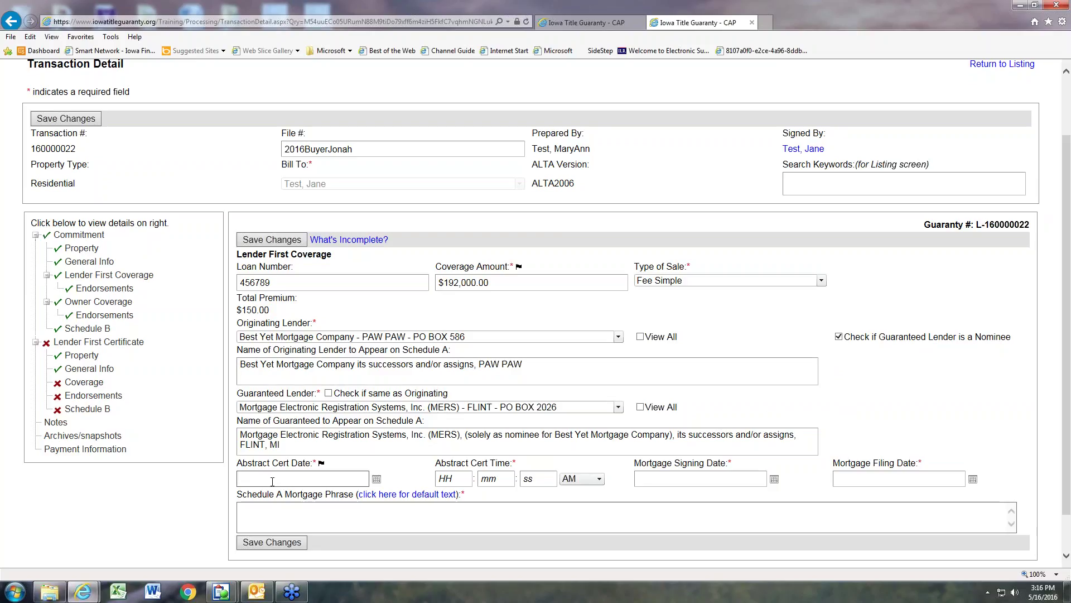
Step: Set the abstract cert date to 04/29/2016 at 03:11:00 PM
left_click(272, 481)
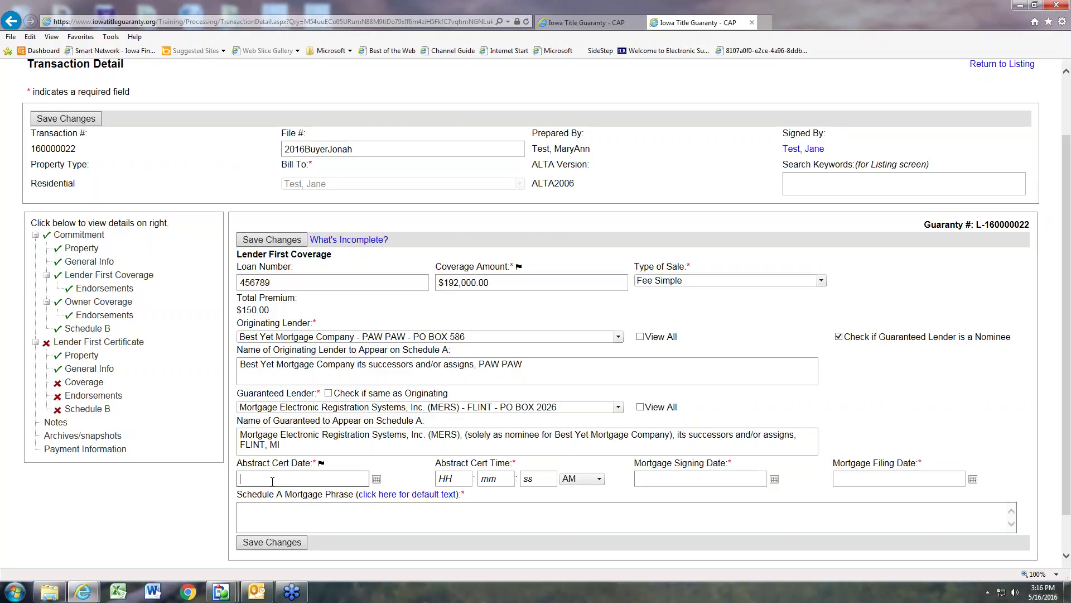
type("04/29/2016")
key("Tab")
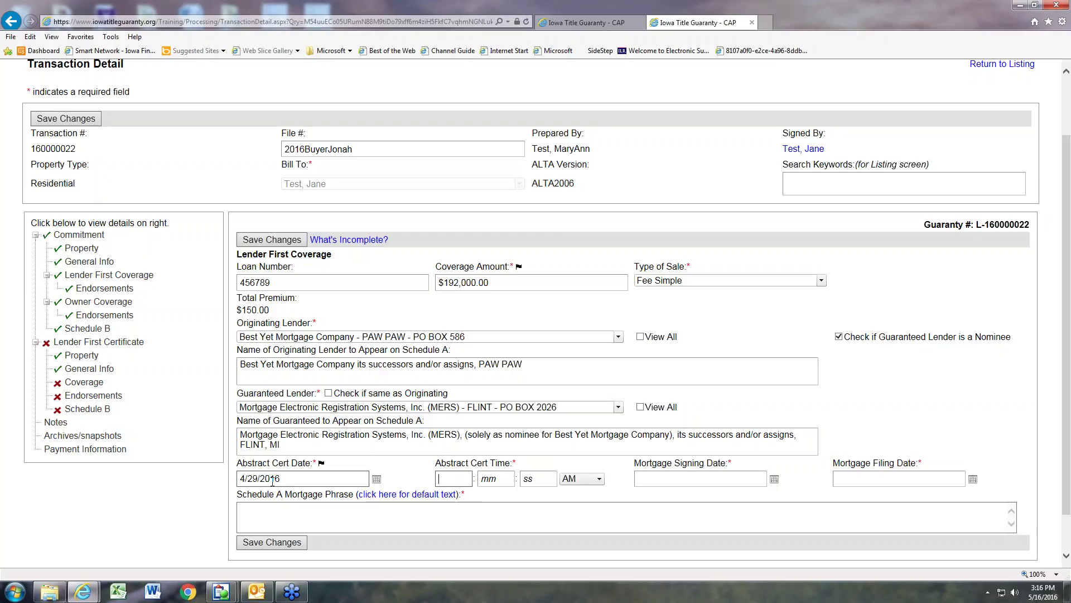
type("03")
key("Tab")
type("11")
key("Tab")
type("00")
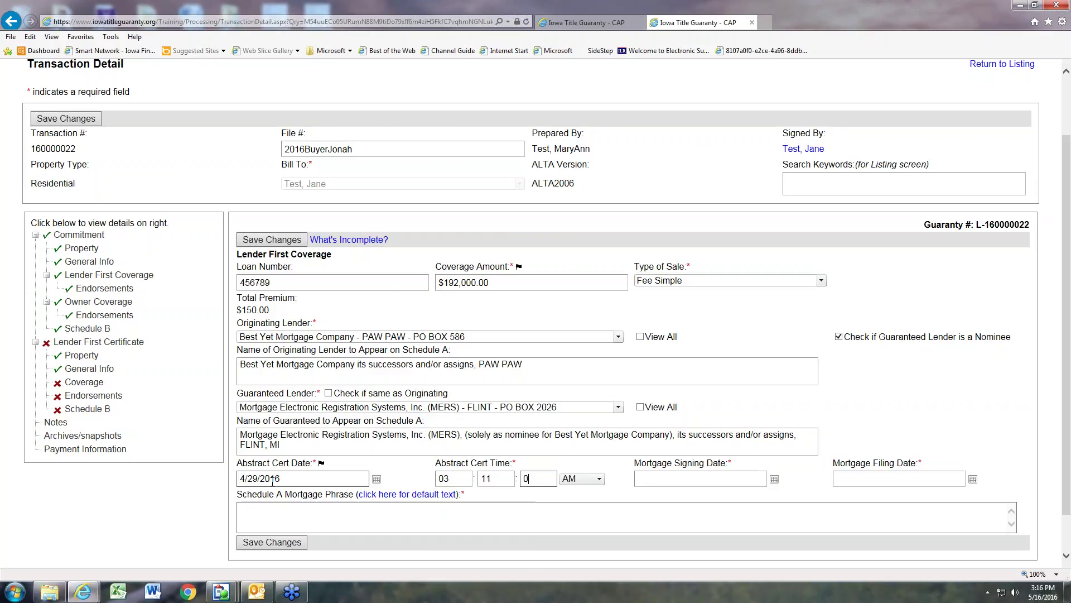
key("Tab")
key("Down")
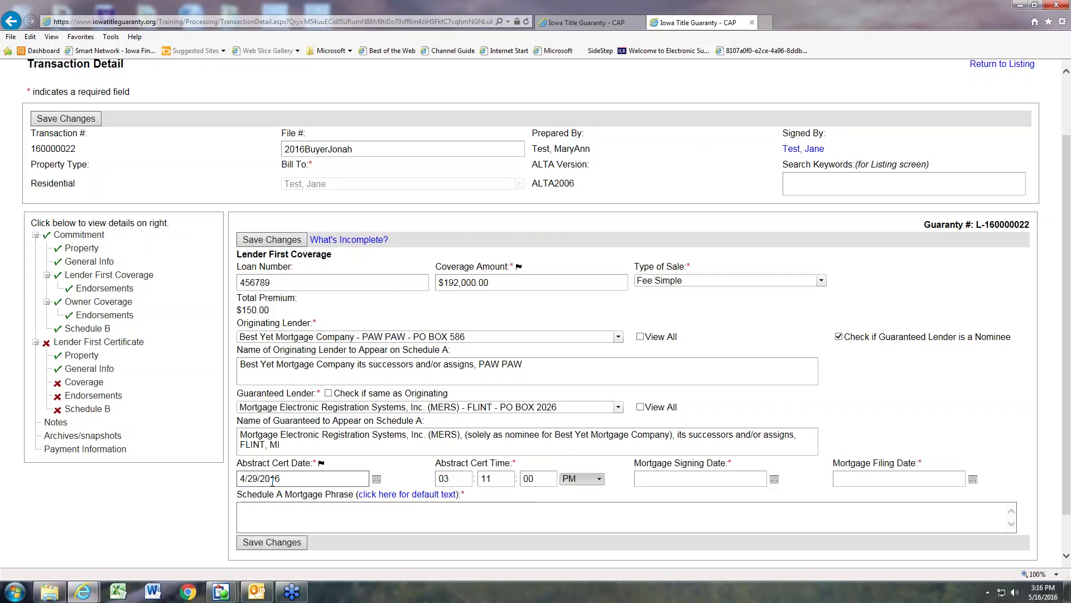
Step: Enter mortgage signing date 04/28/2016 and filing date 04/29/2016
key("Tab")
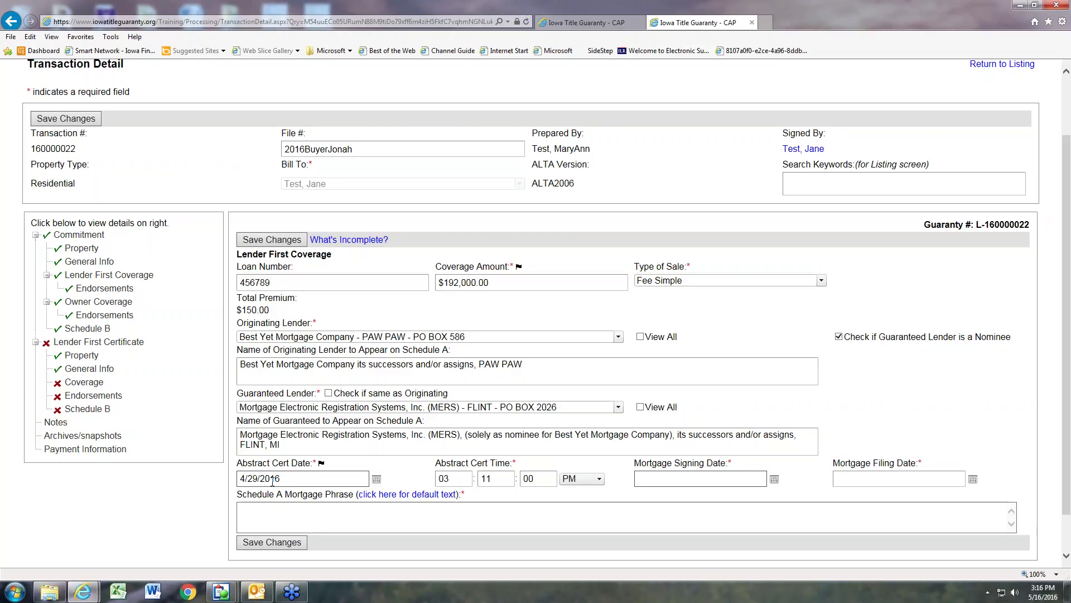
type("04/28/2016")
key("Tab")
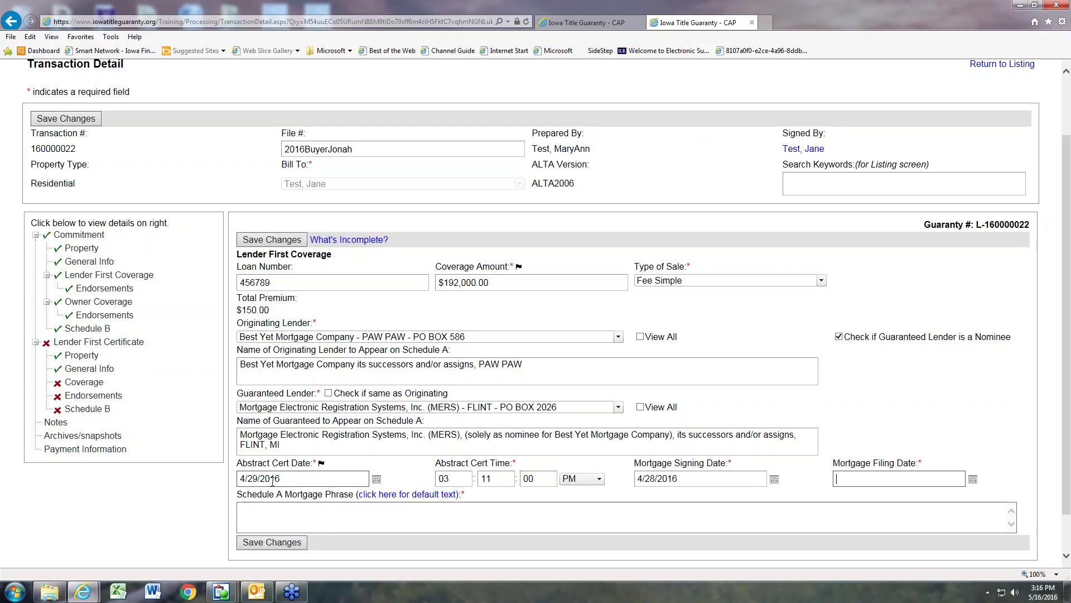
type("04/29/2016")
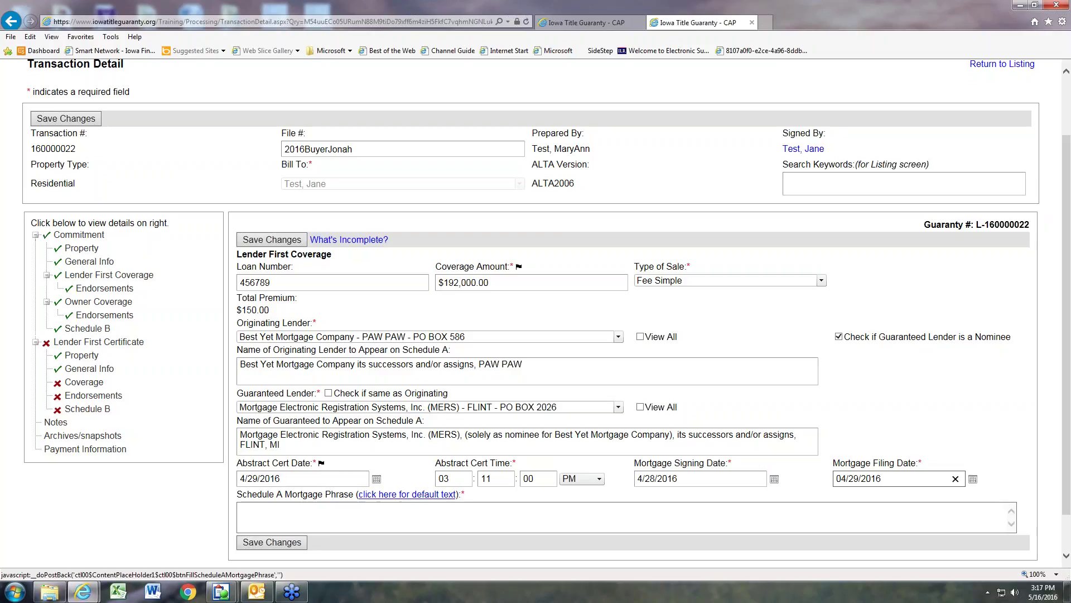
Step: Insert the default mortgage phrase citing Book 2016, page 3211, and save Coverage
left_click(397, 497)
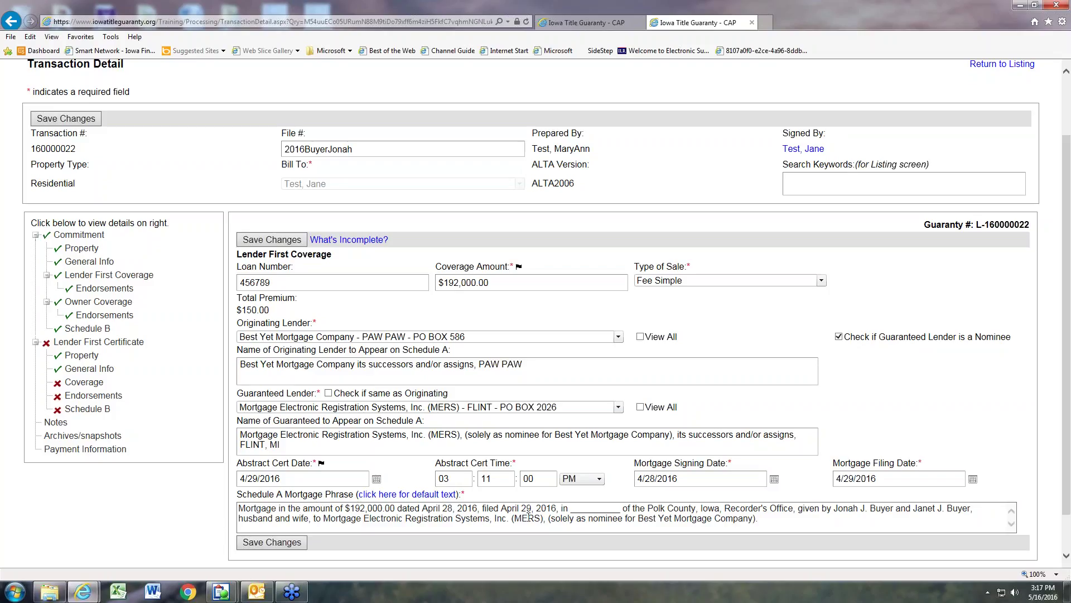
double_click(577, 510)
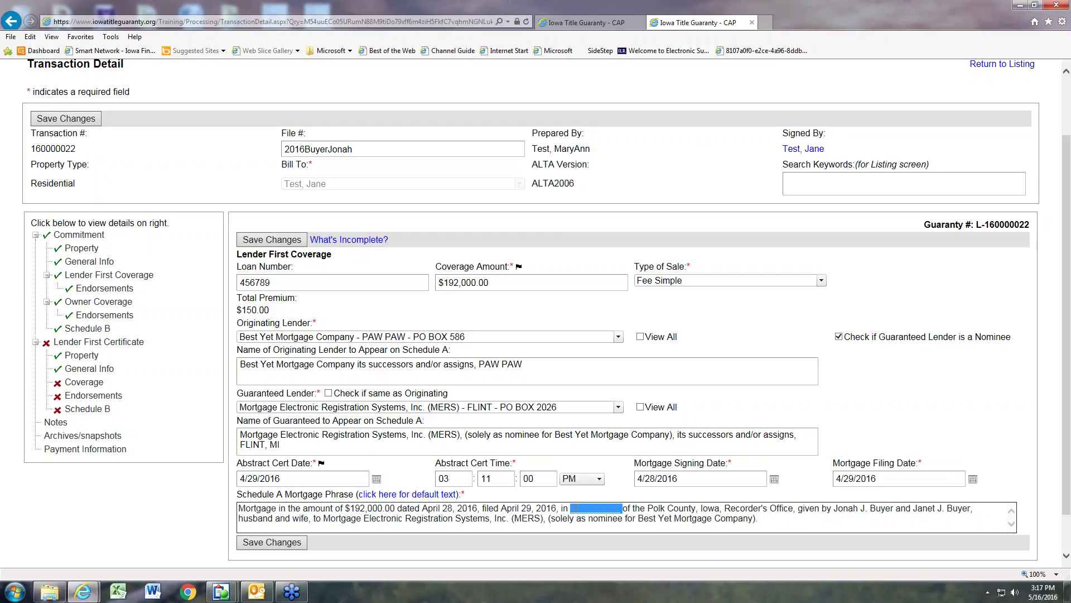
type("Book 20")
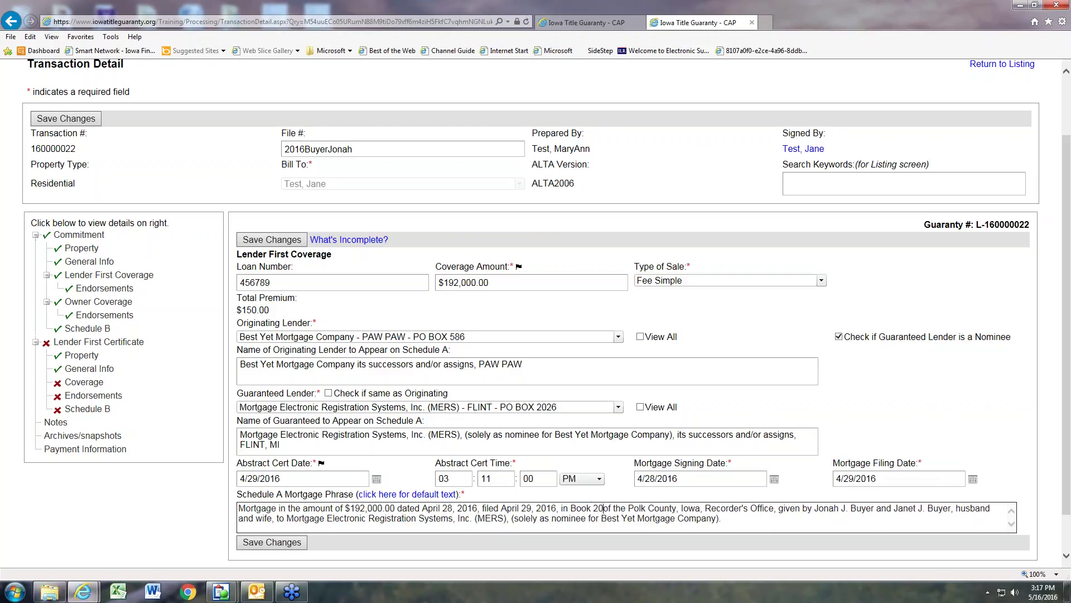
type("16, page 32")
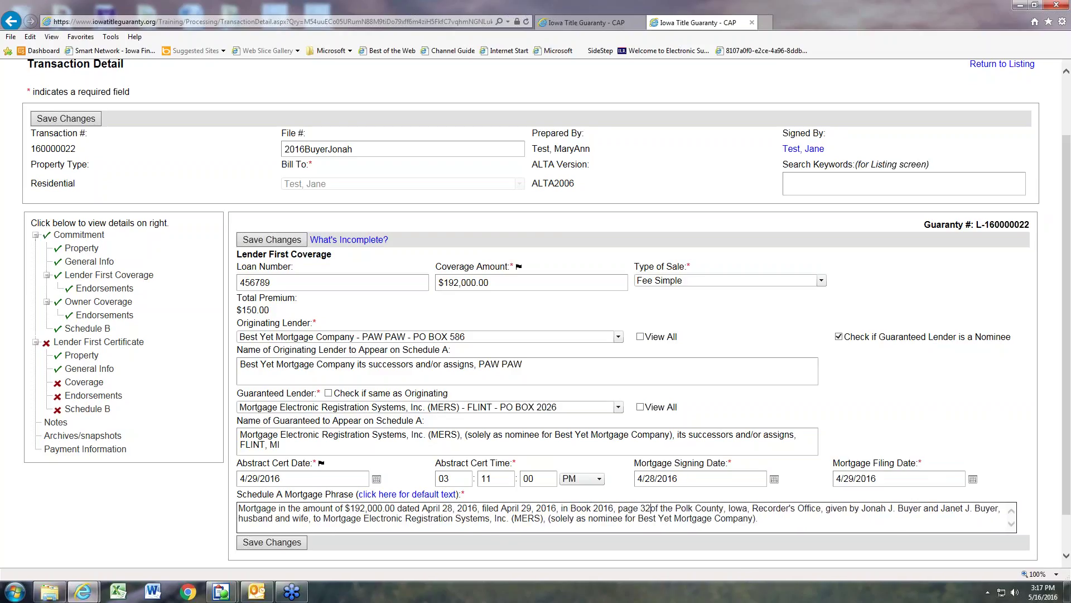
type("11")
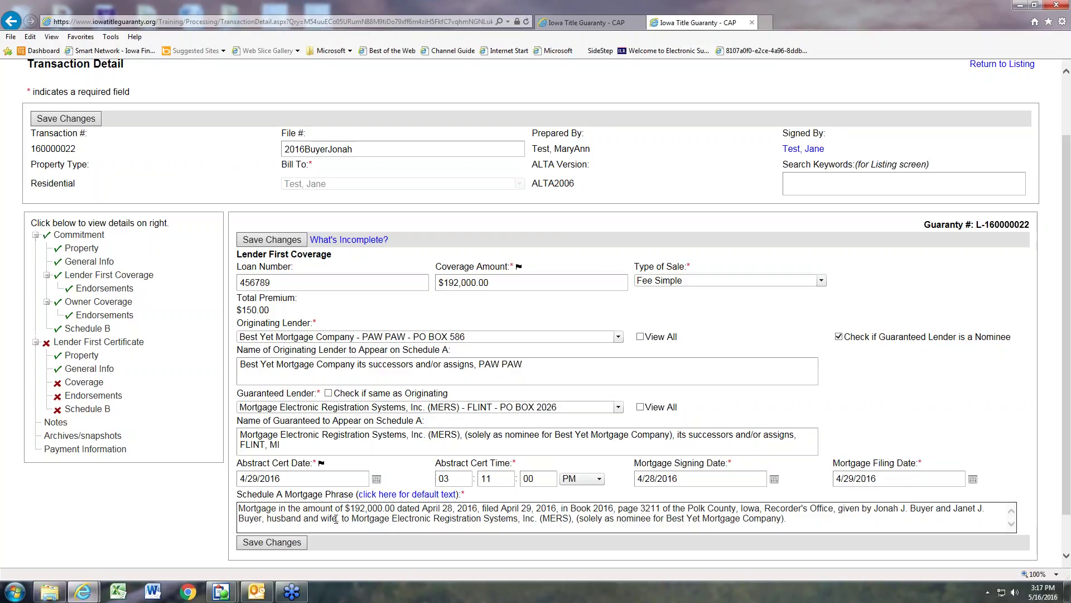
left_click_drag(336, 518, 280, 520)
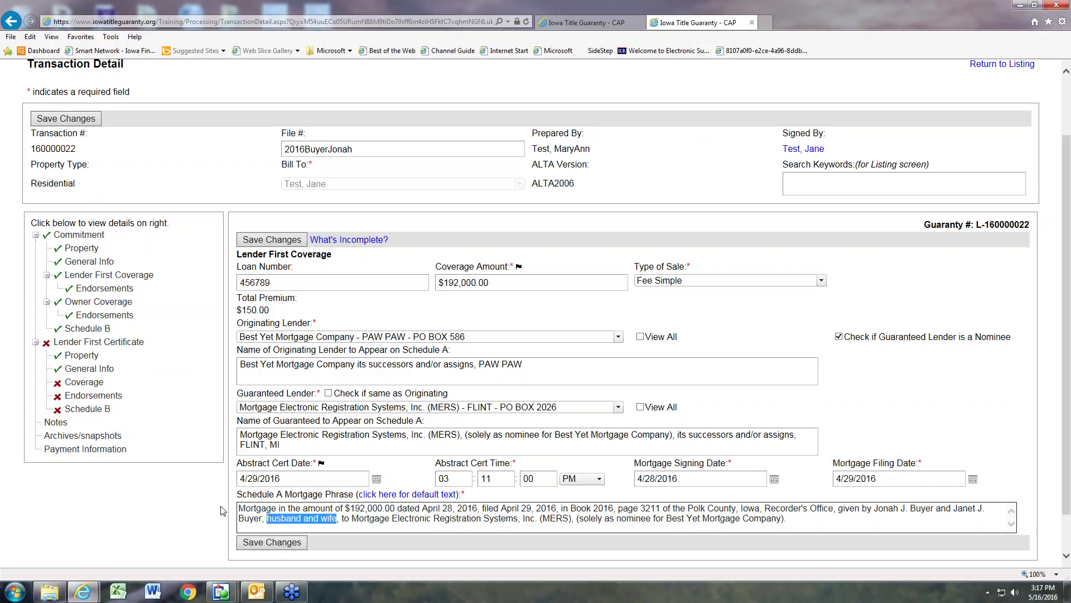
left_click(186, 511)
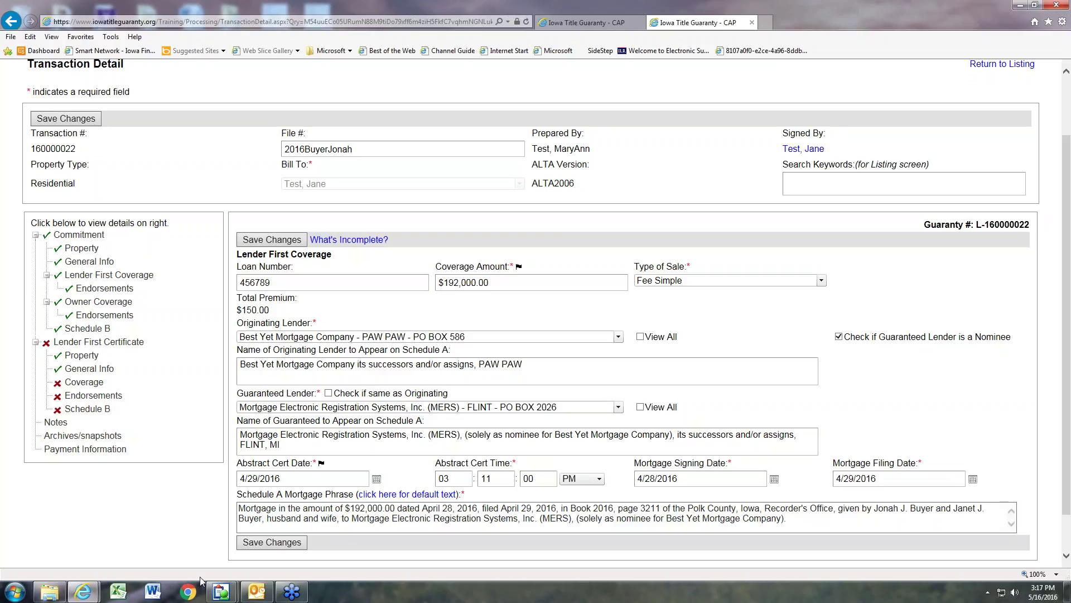
mouse_move(222, 591)
left_click(282, 544)
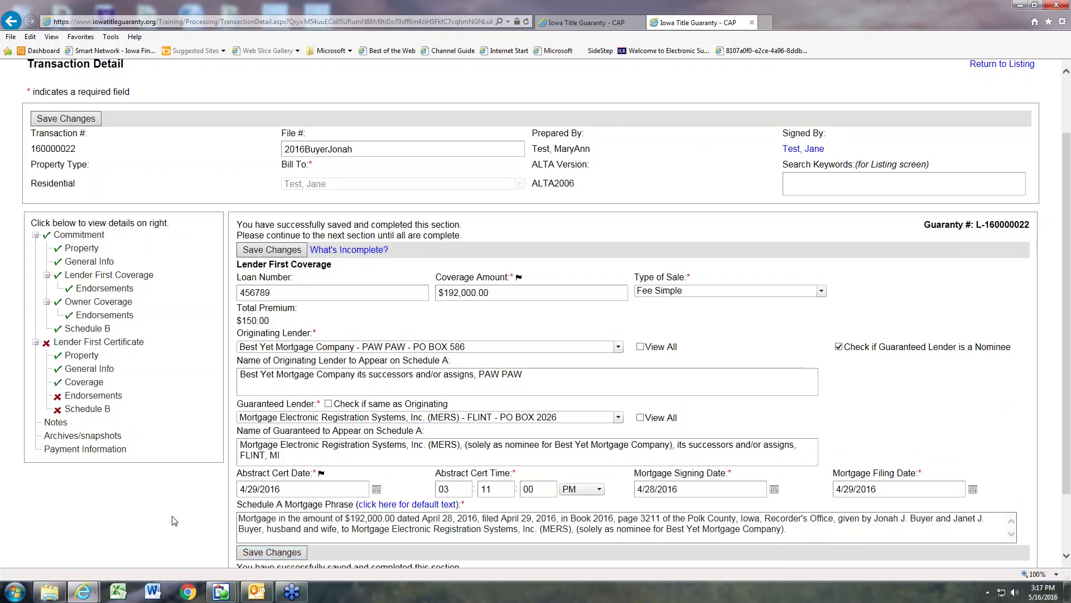
Step: Tick the Assignment endorsement in the certificate's Endorsements and save
left_click(80, 396)
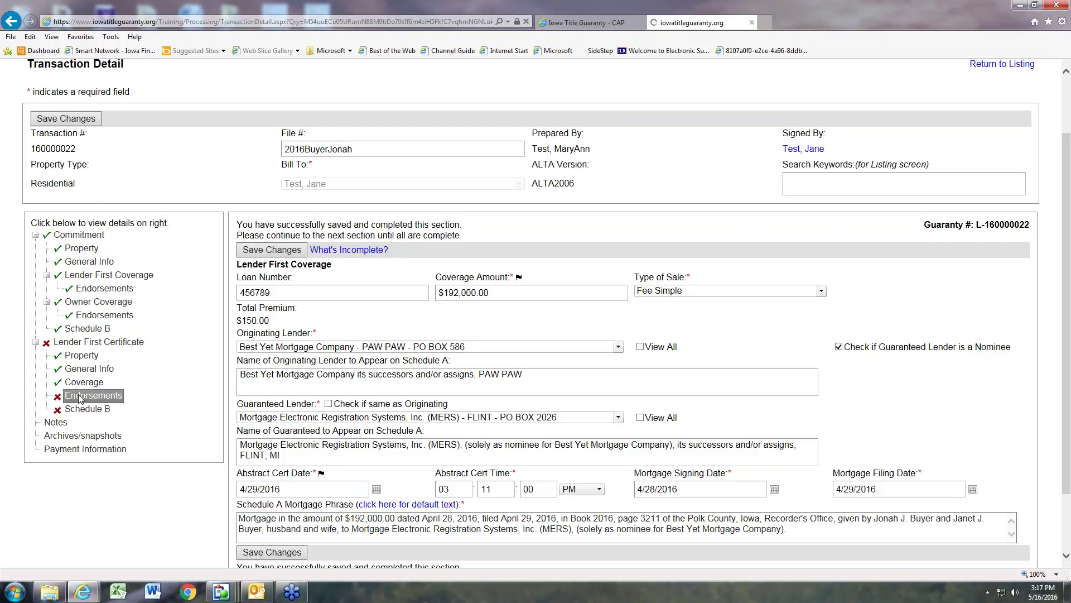
scroll(162, 485, "down", 2)
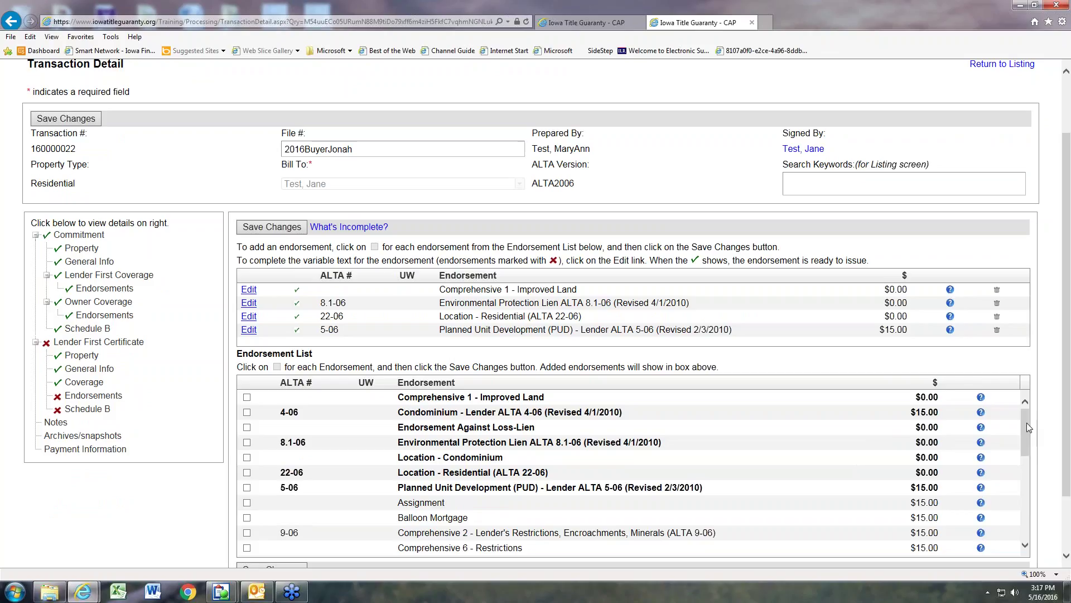
mouse_move(1027, 426)
left_mouse_down()
mouse_move(1023, 503)
mouse_move(1022, 414)
left_mouse_up()
left_click(247, 502)
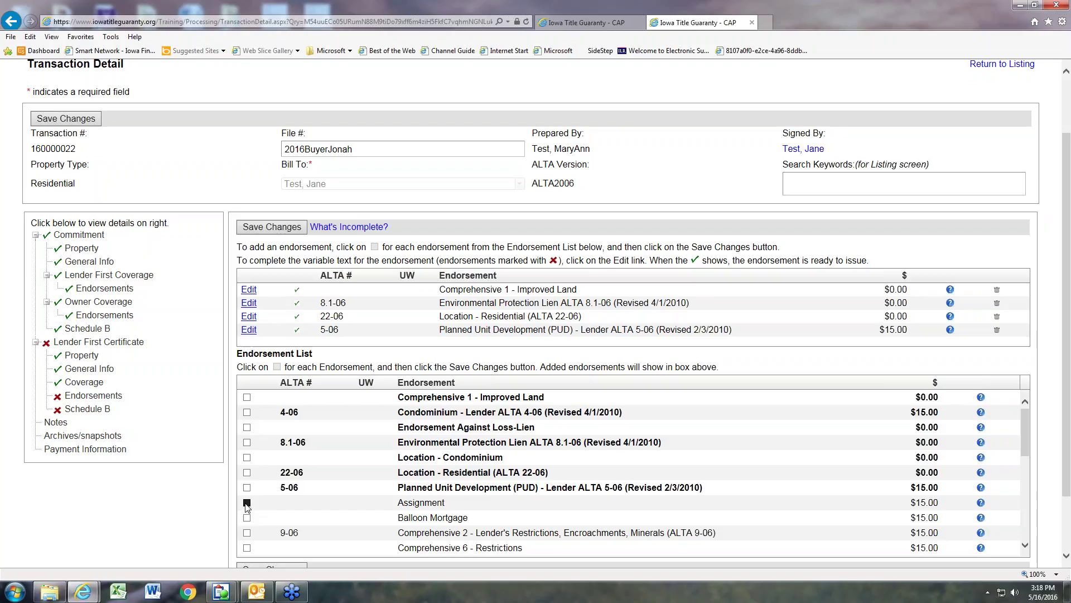
left_click(263, 230)
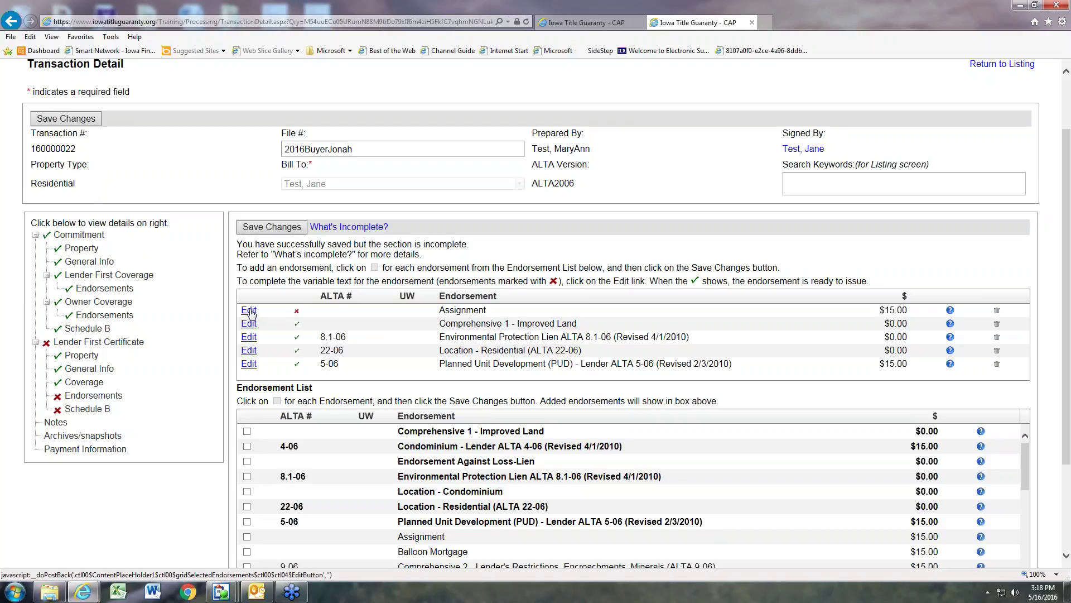
Step: Delete the Assignment endorsement so four endorsements remain on the certificate
left_click(997, 311)
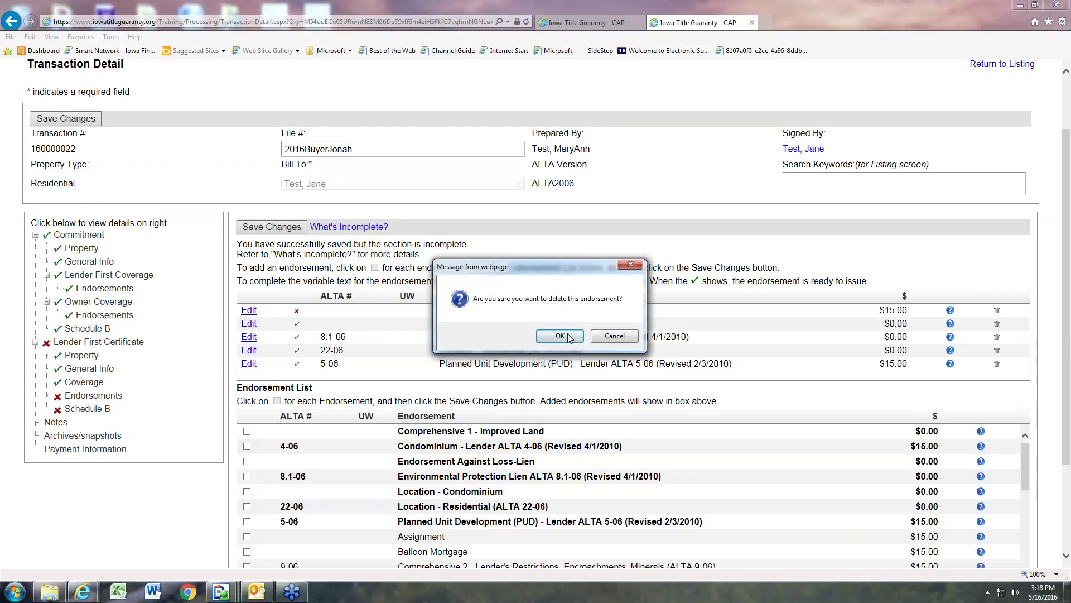
left_click(567, 336)
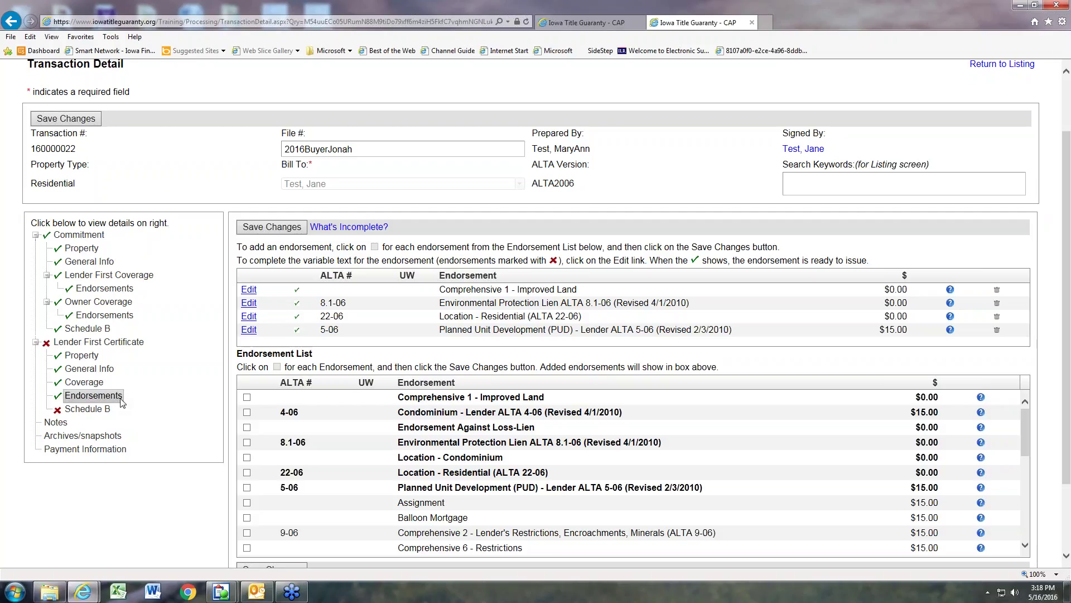
left_click(94, 410)
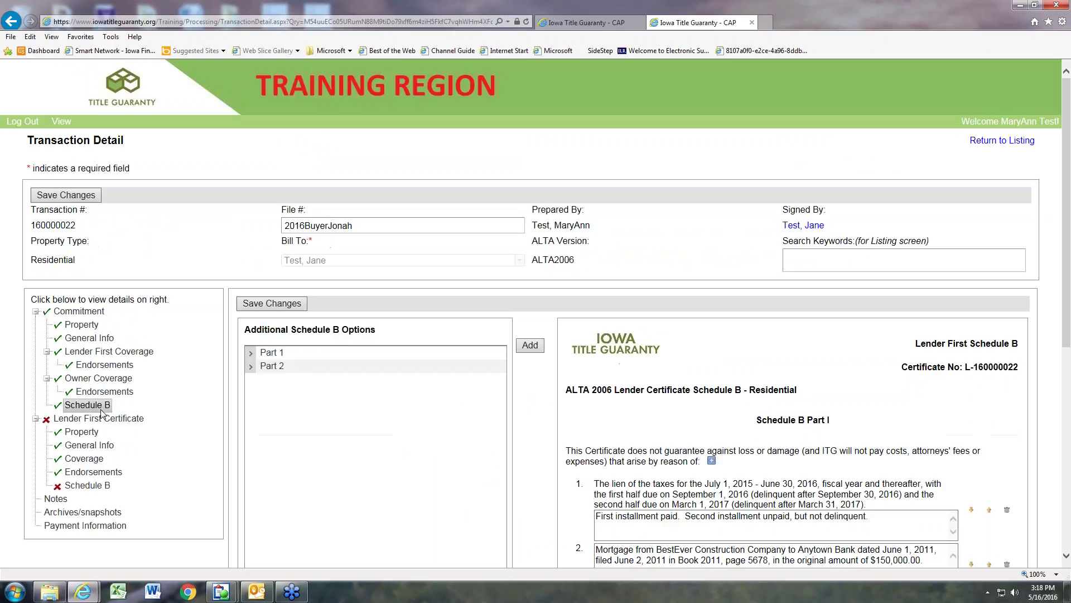
scroll(175, 440, "down", 3)
scroll(174, 441, "down", 1)
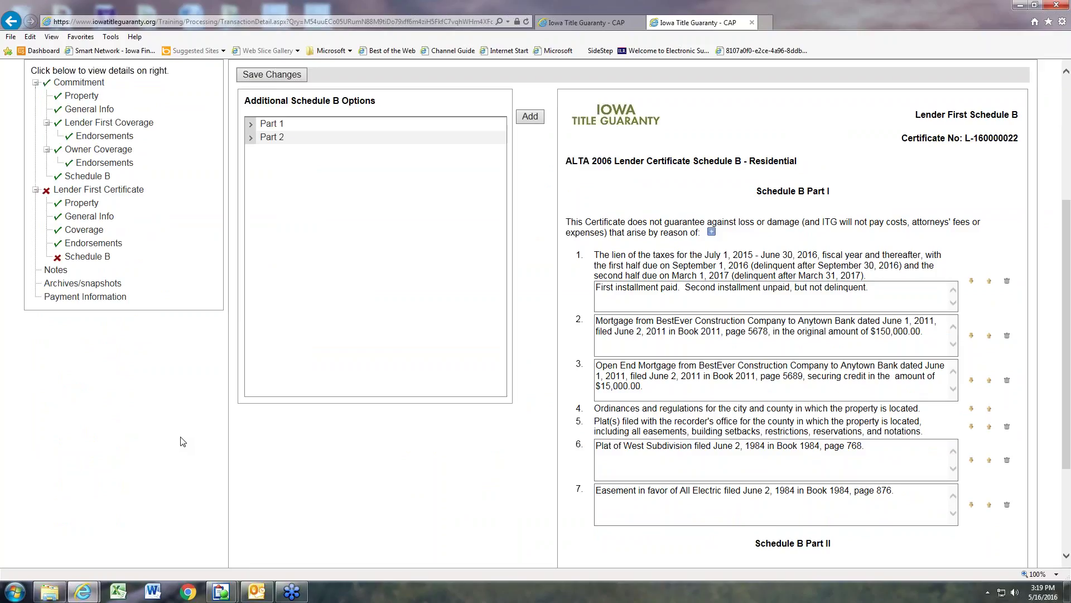
scroll(183, 442, "down", 4)
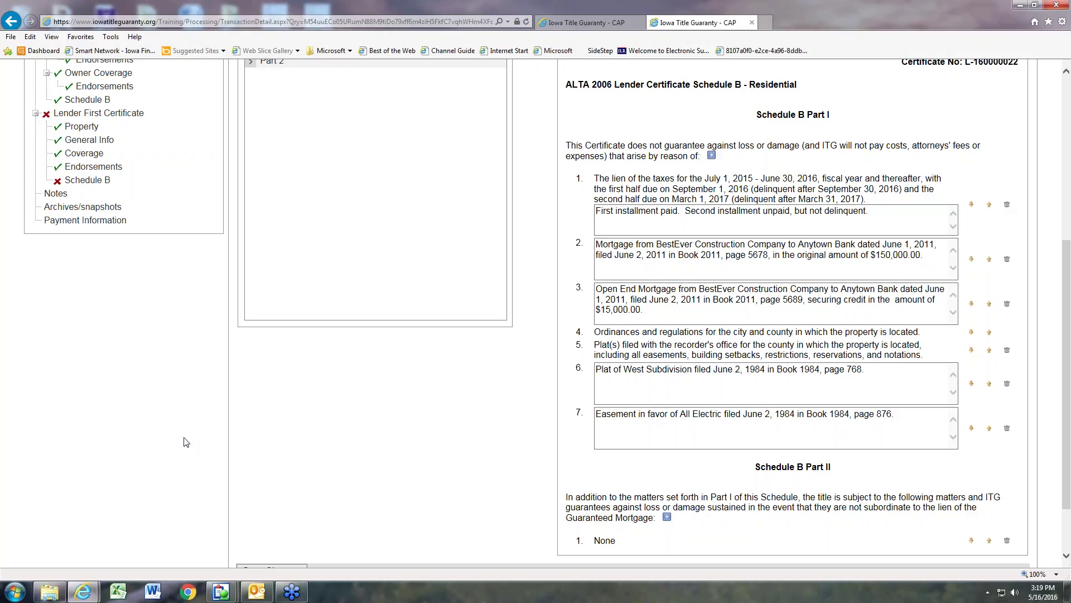
scroll(185, 443, "up", 2)
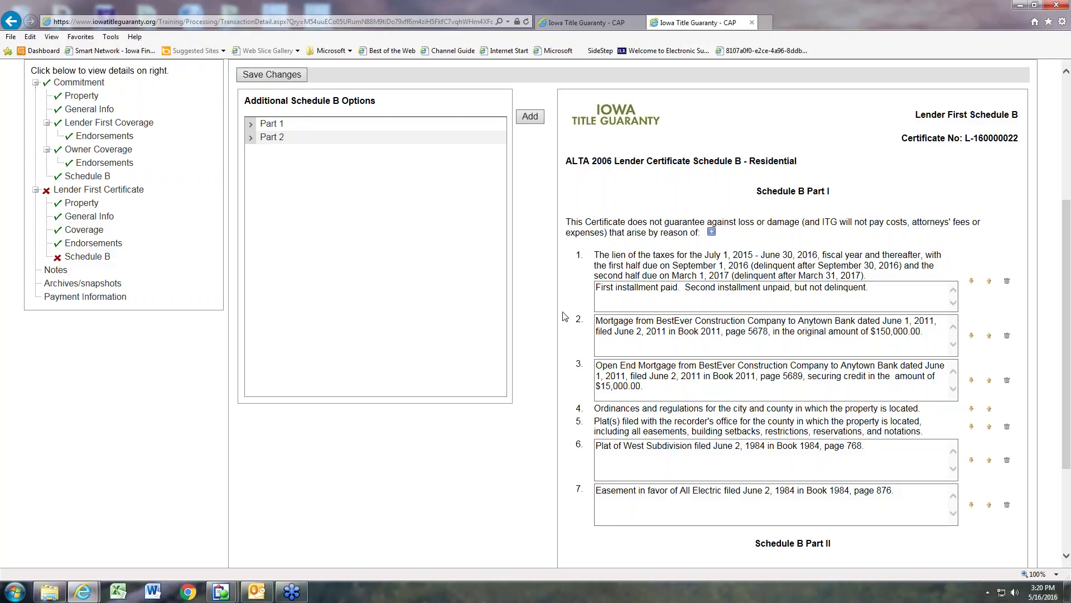
Step: Replace item 1's tax installment note with 'None now due and payable.'
left_click_drag(883, 300, 603, 297)
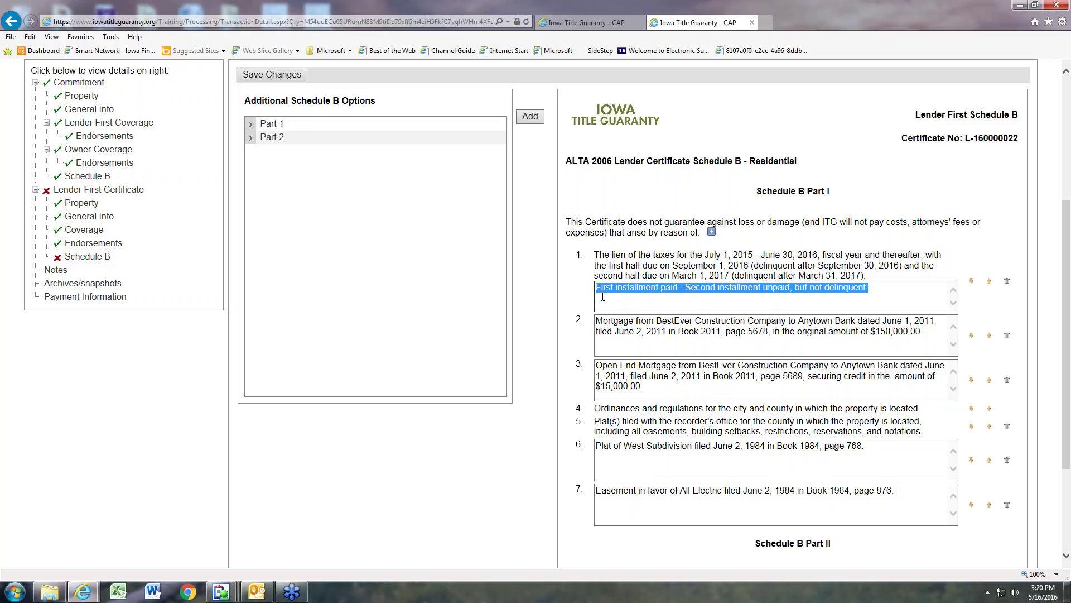
type("None now due and ")
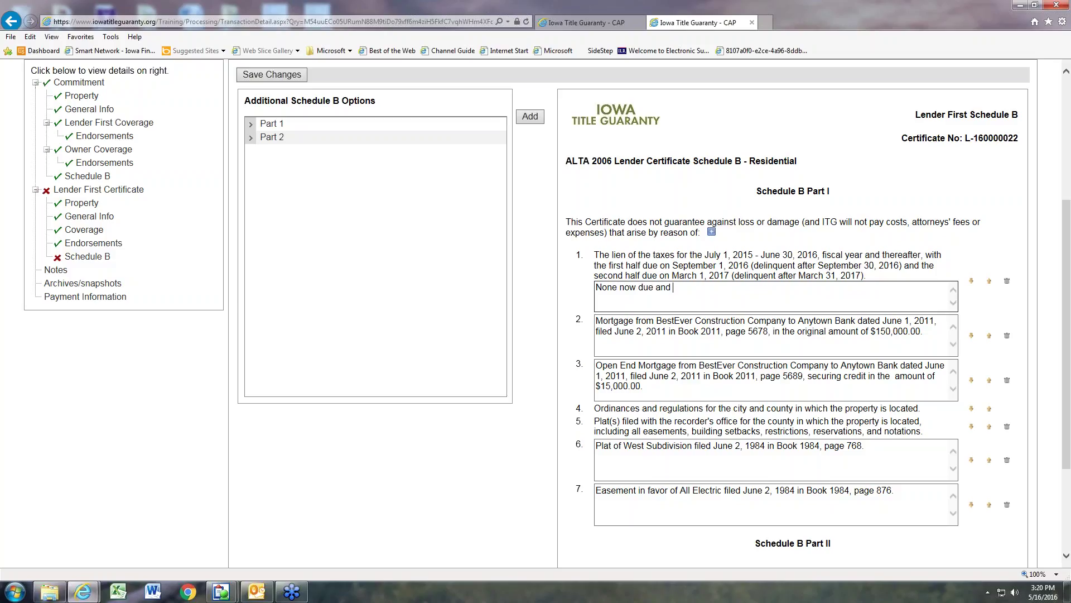
type("payable.")
left_click(606, 302)
Step: Delete the $150,000 mortgage and the open end mortgage from Schedule B Part I, then save
left_click(1007, 336)
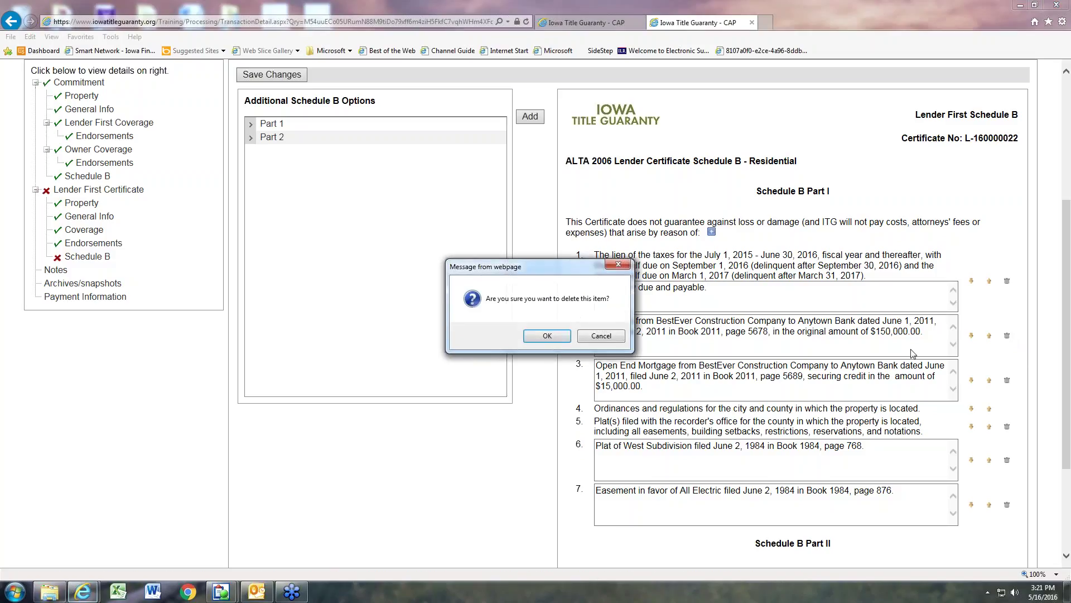
left_click(554, 339)
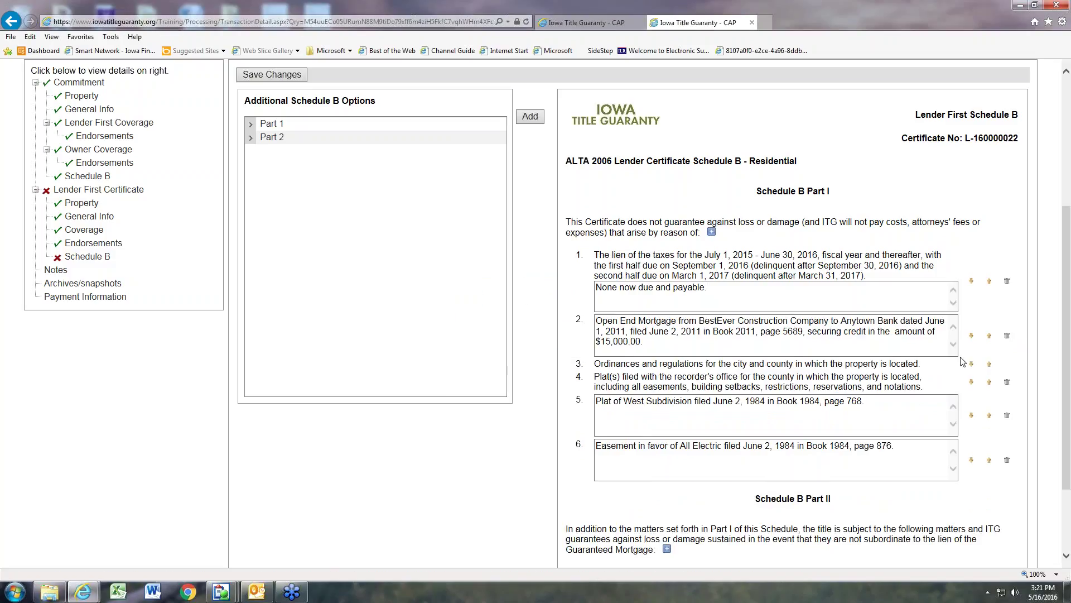
left_click(1007, 337)
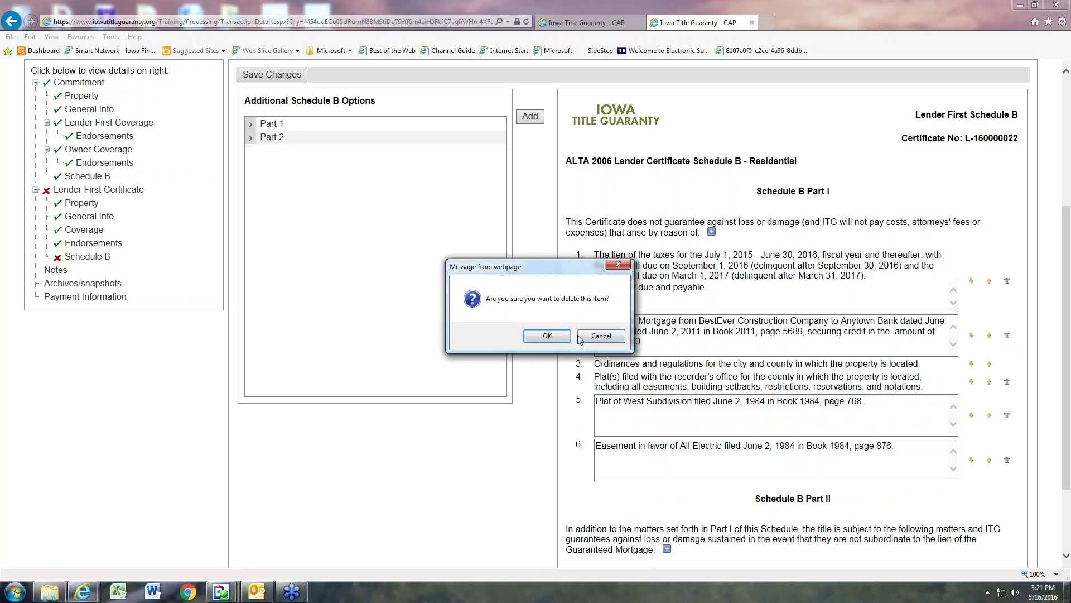
left_click(544, 337)
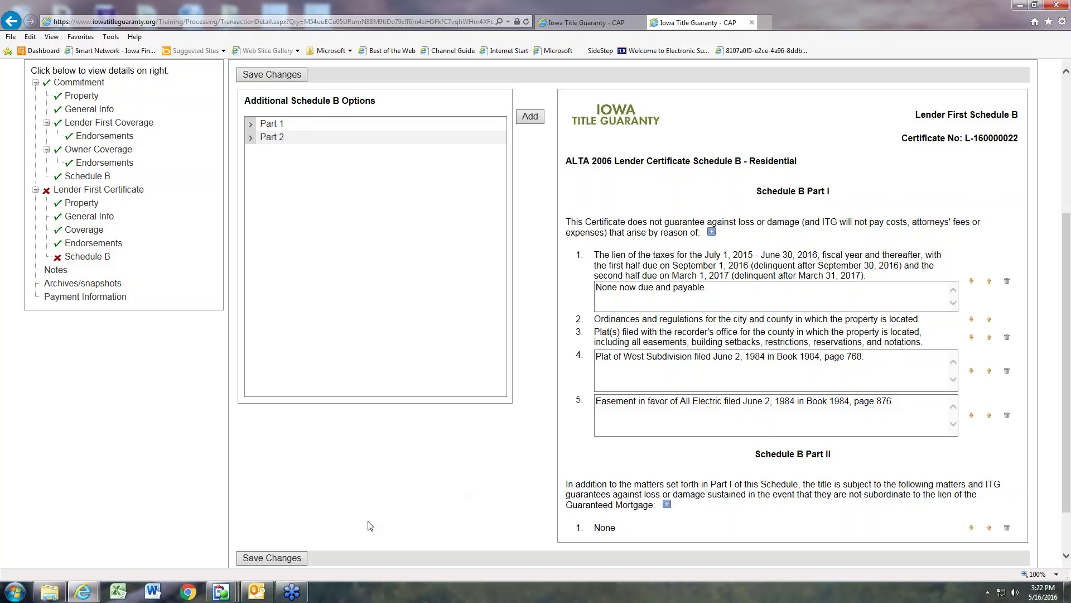
left_click(262, 557)
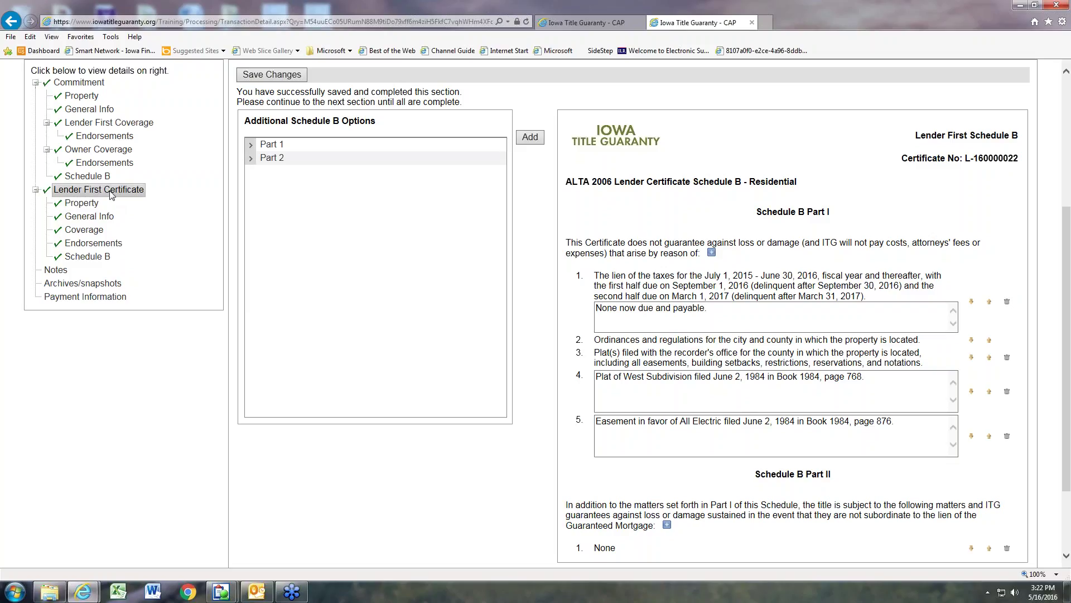
Step: Review the pending Lender First overview: $192,000.00 coverage, $110.00 premium, all sections complete
left_click(111, 193)
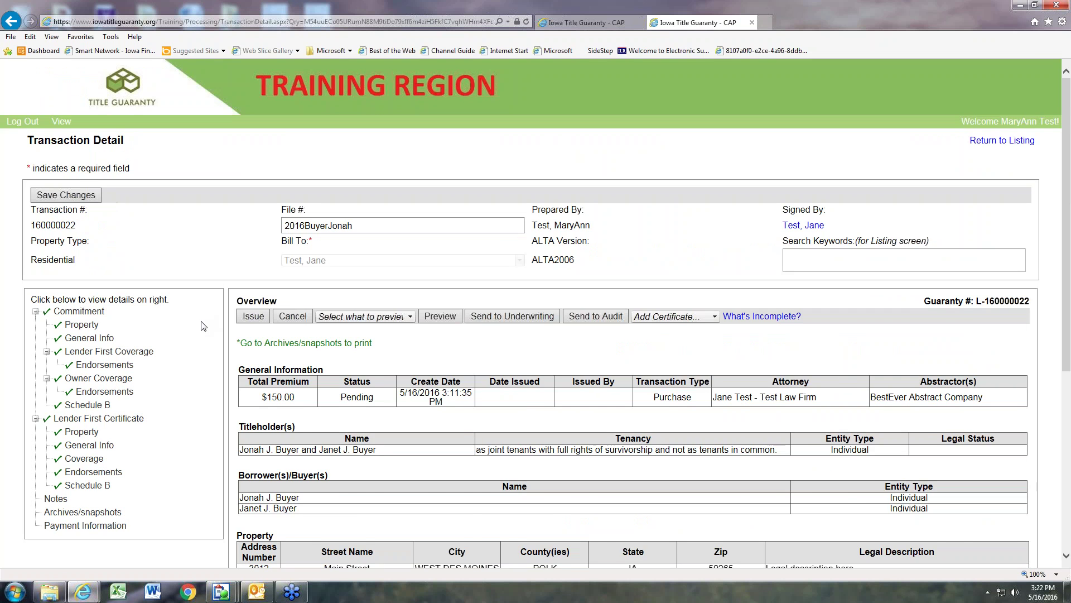
scroll(203, 327, "down", 5)
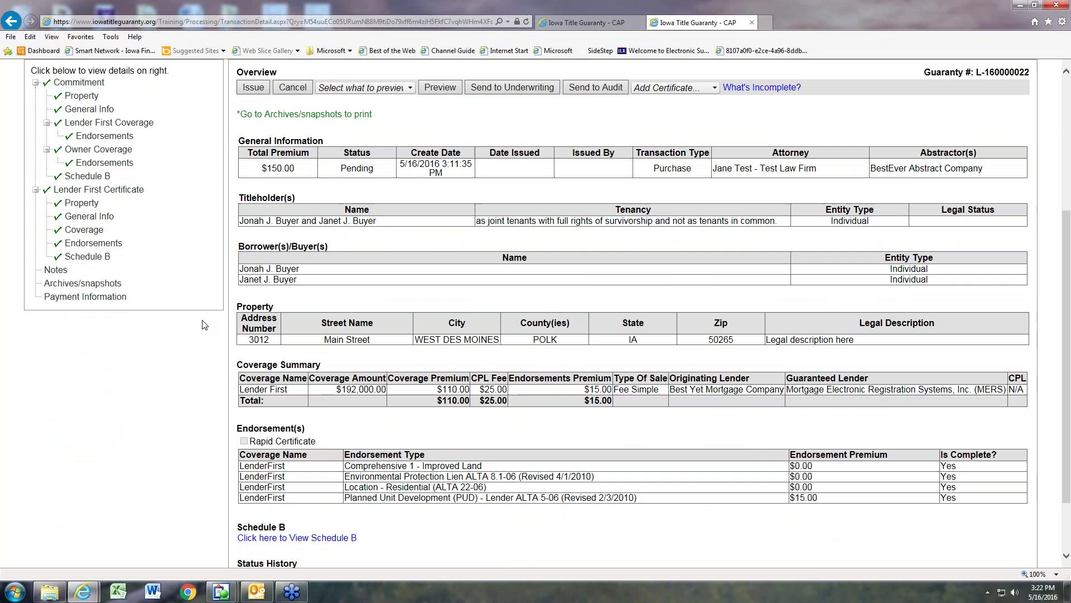
scroll(202, 324, "up", 2)
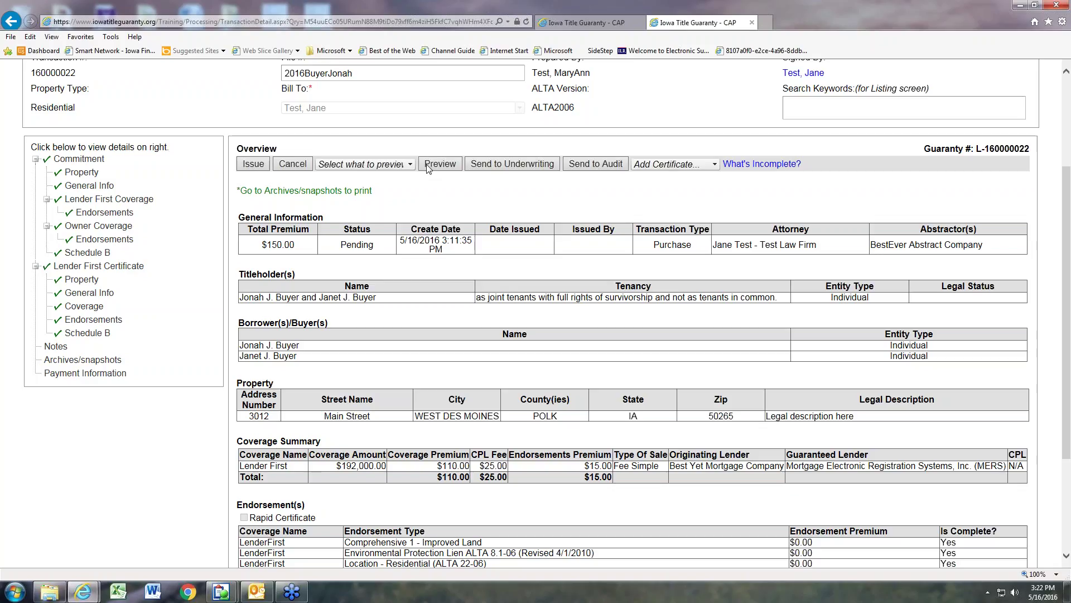
left_click(499, 165)
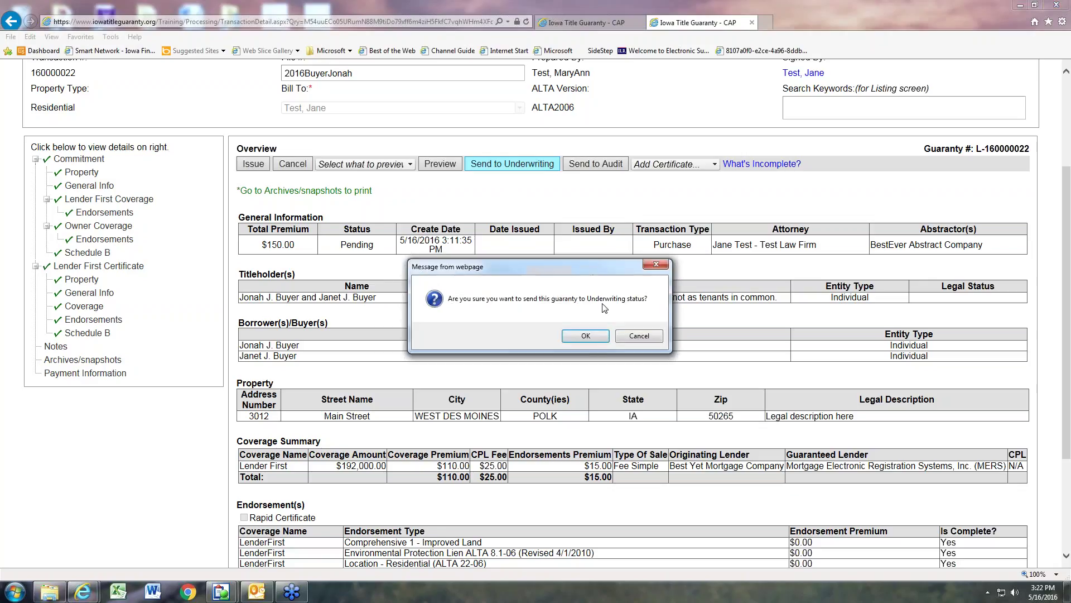
left_click(586, 337)
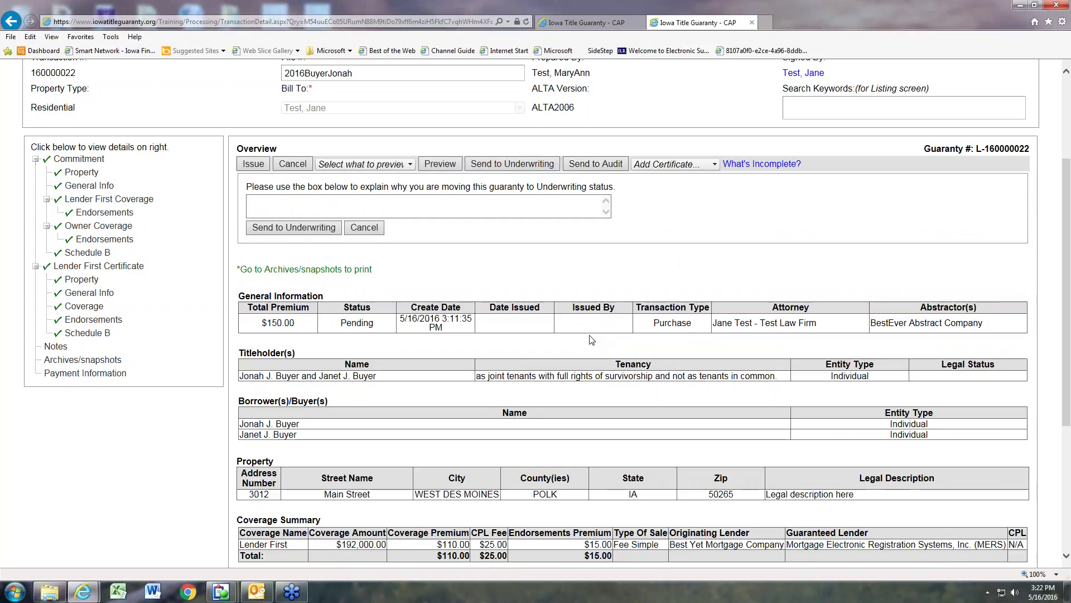
left_click(365, 229)
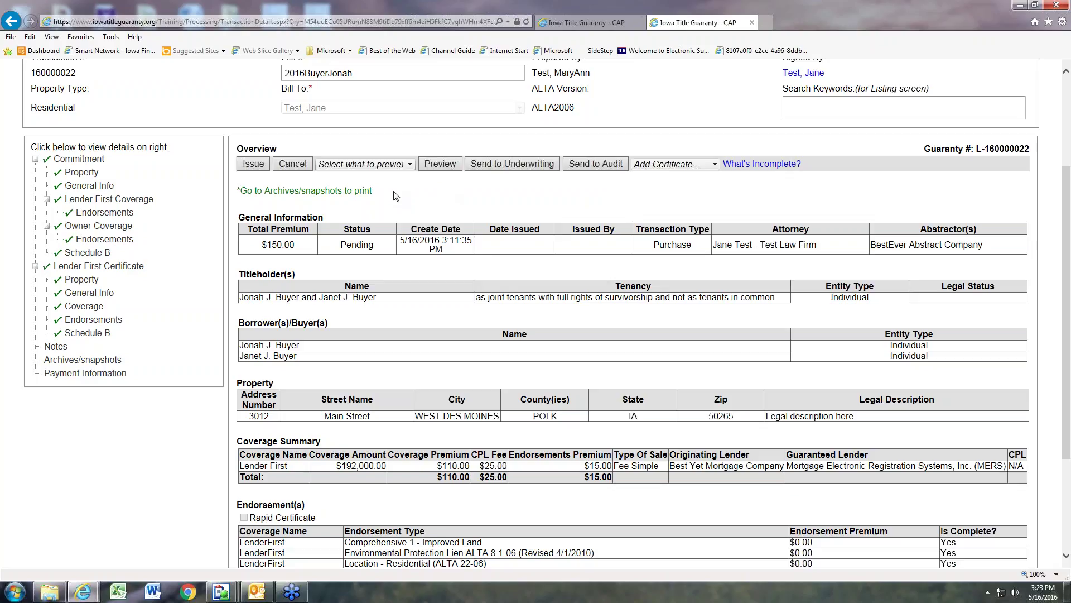
Step: Issue the Lender First Certificate guaranty and confirm it
left_click(255, 167)
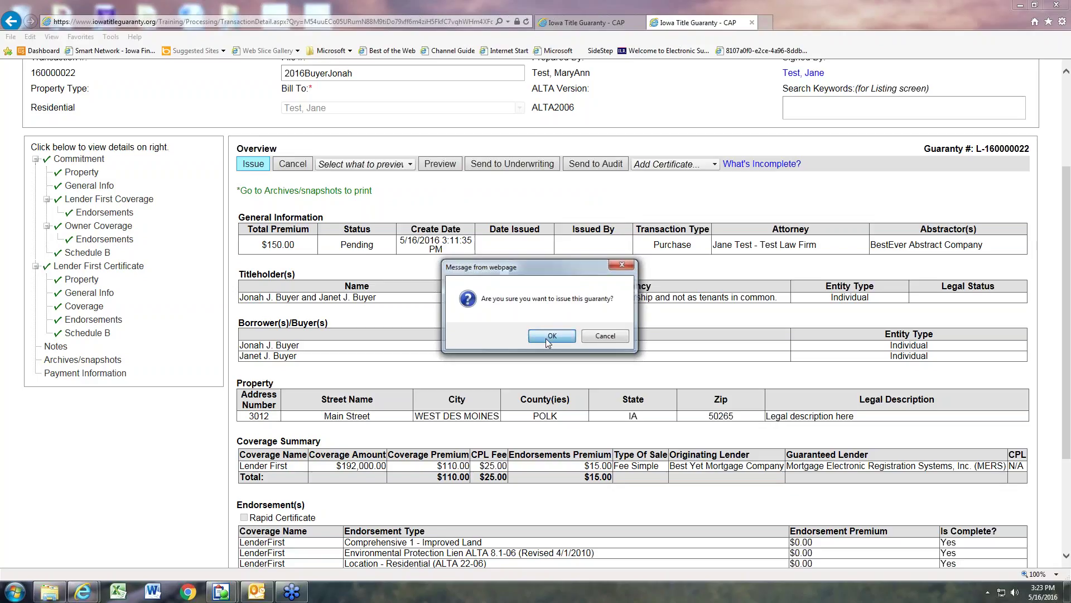
left_click(546, 338)
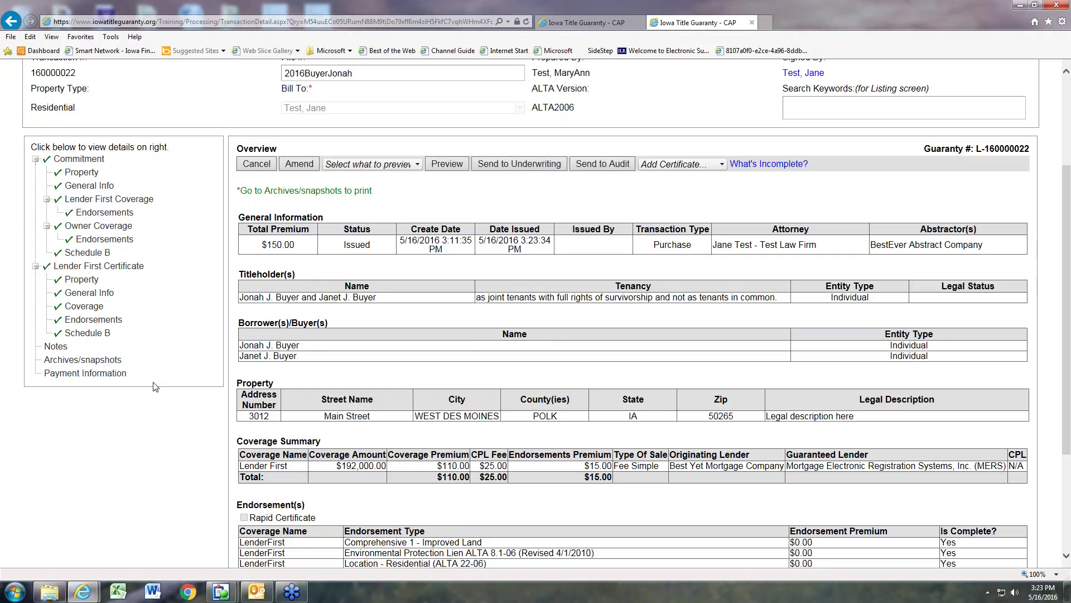
left_click(72, 362)
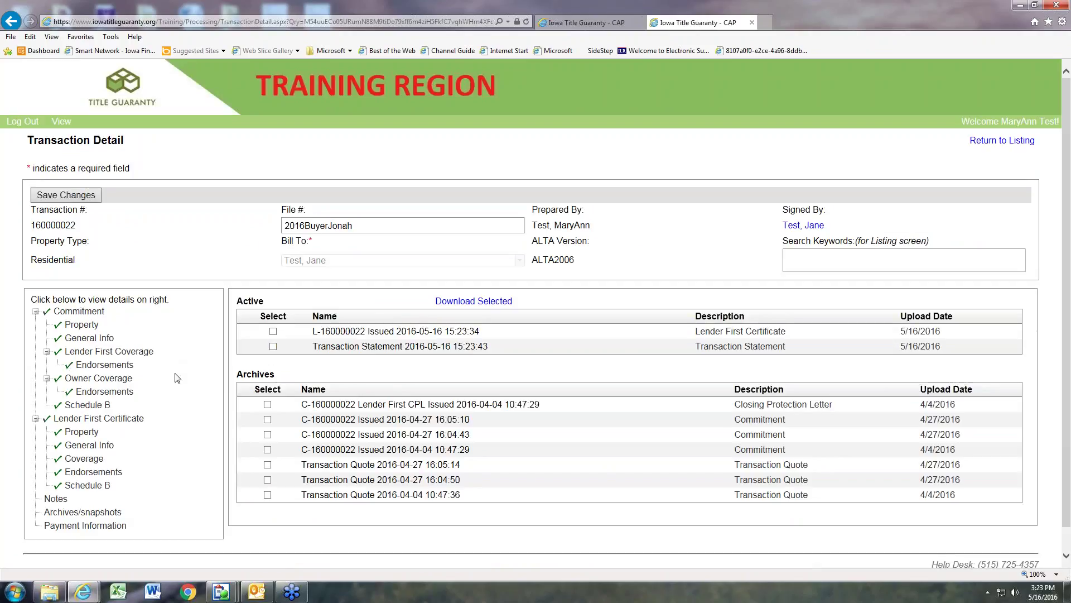
scroll(176, 381, "down", 1)
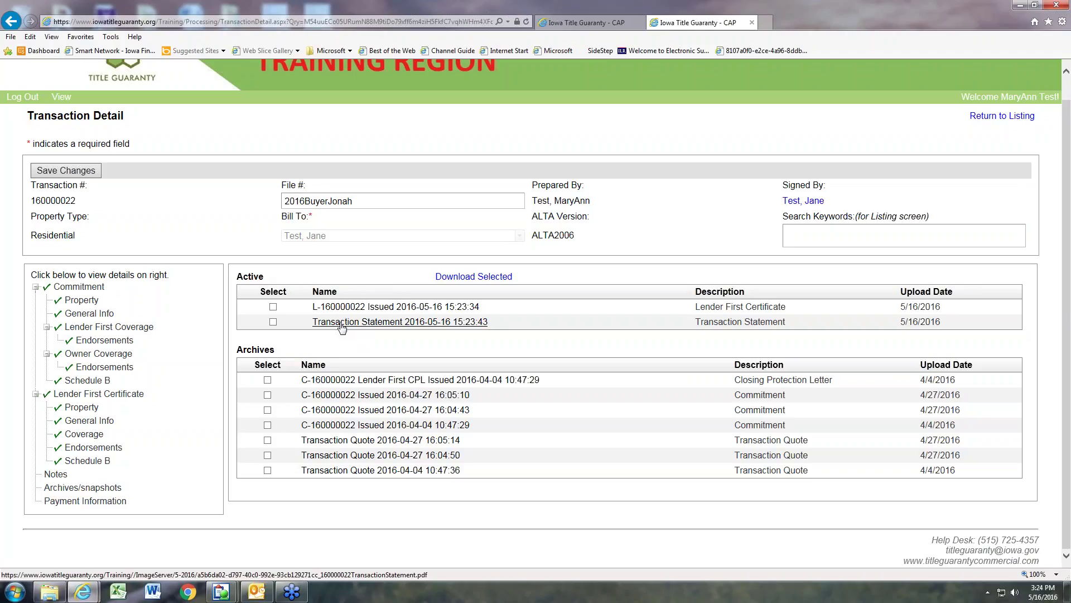
left_click(273, 323)
left_click(273, 307)
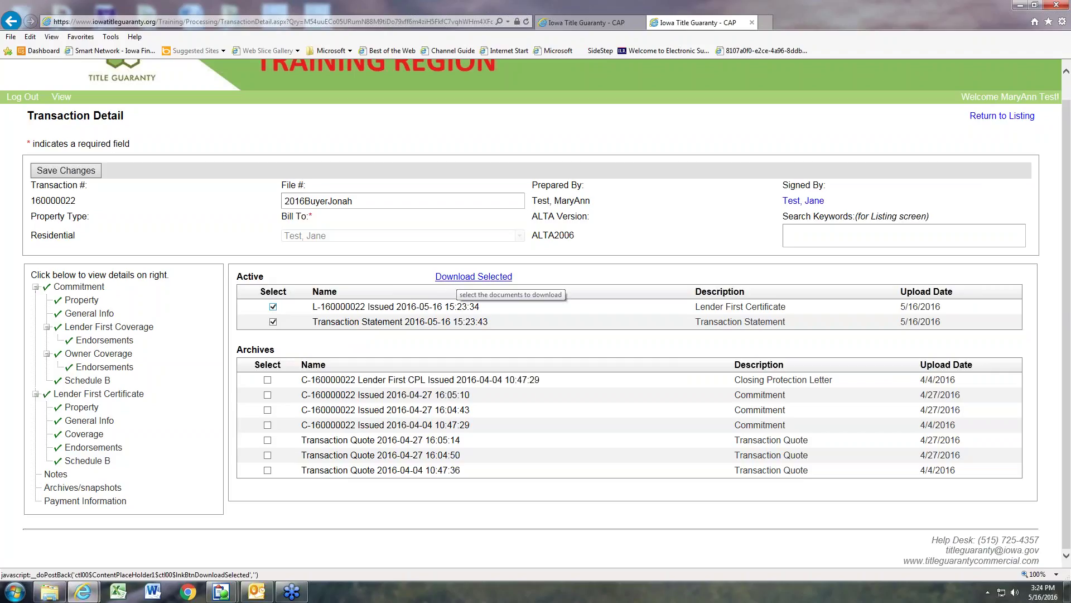
left_click(460, 277)
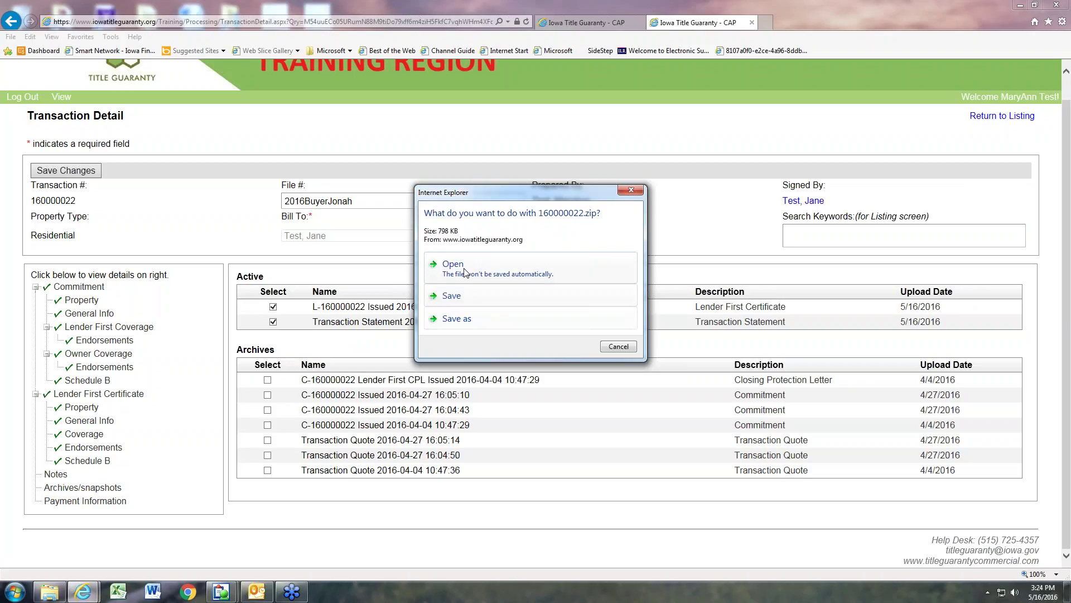
left_click(466, 272)
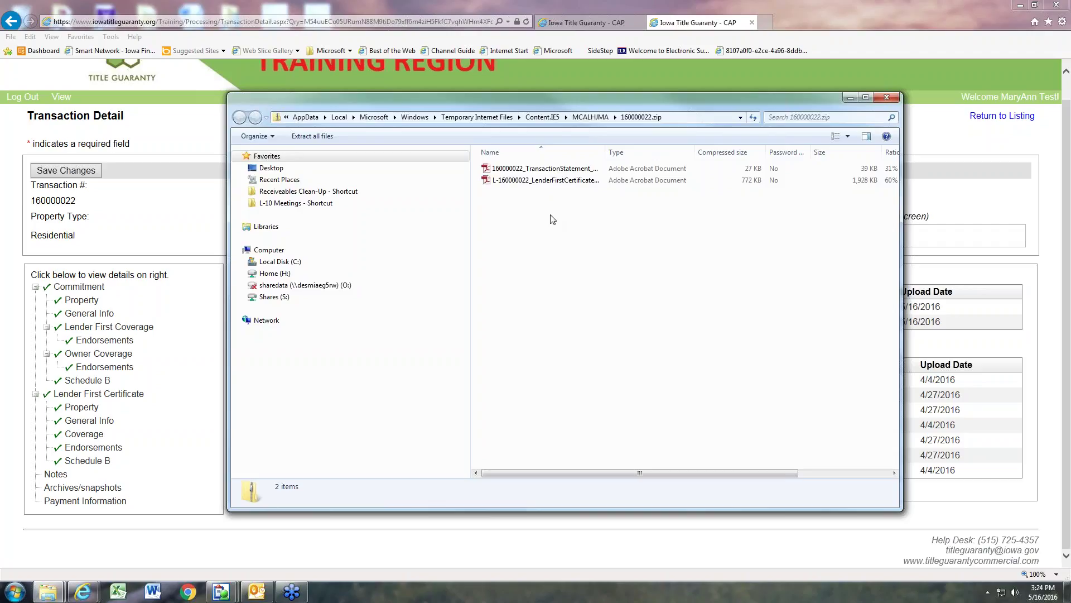
left_click(886, 100)
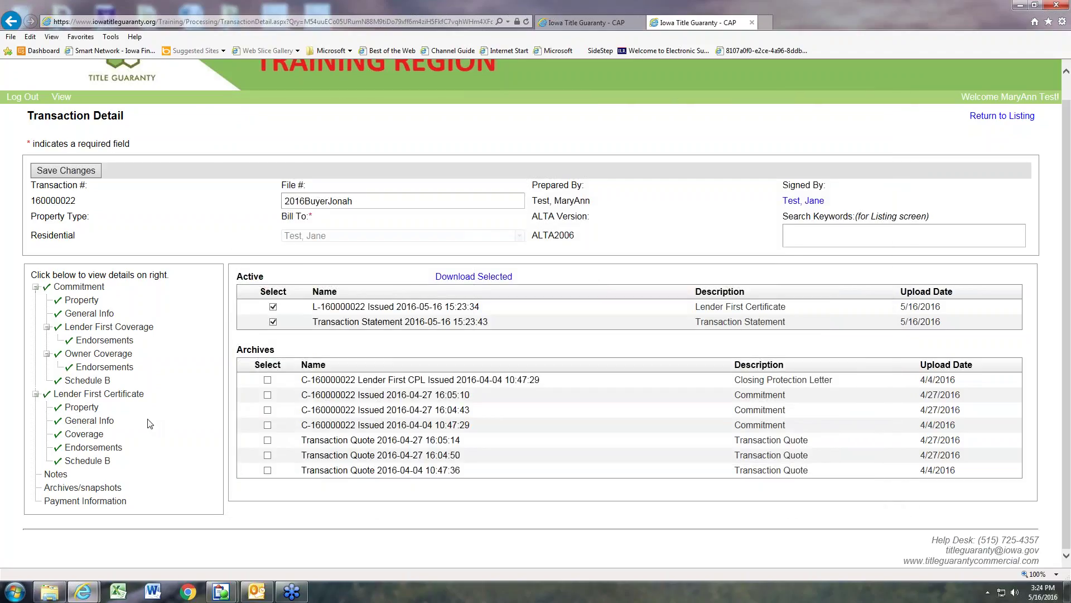
Step: Return from the archives page to the Lender First Certificate overview
left_click(131, 395)
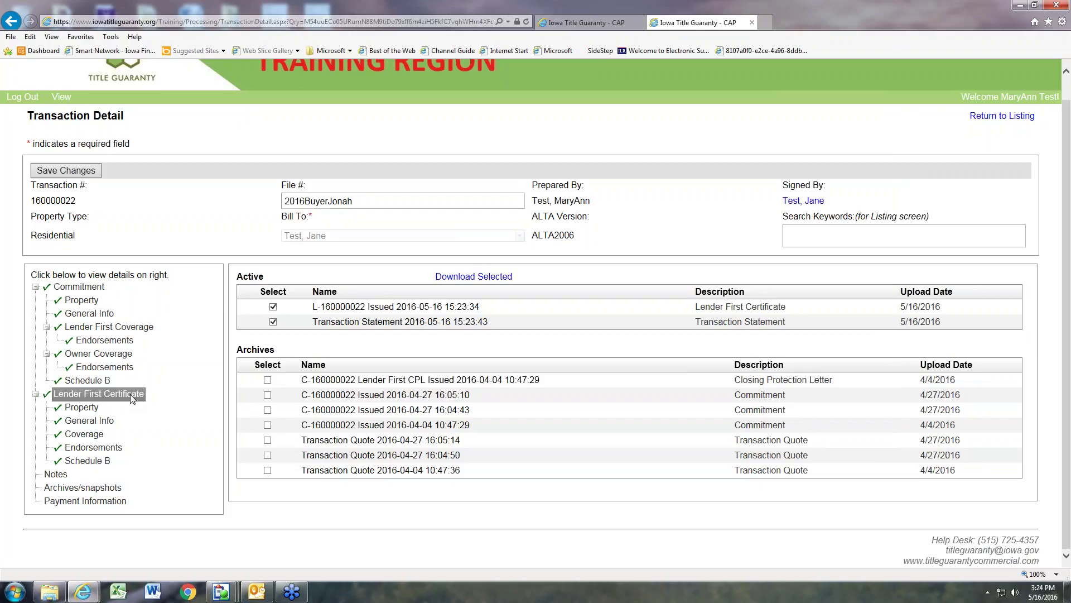